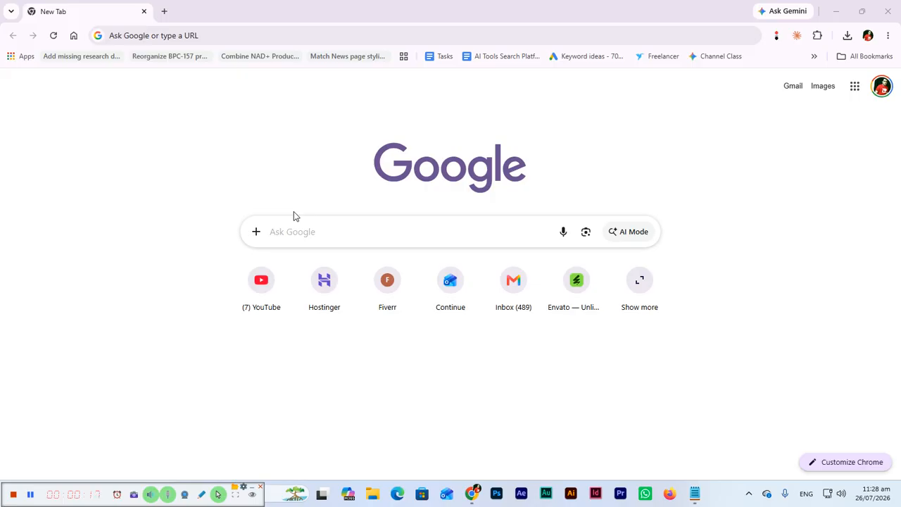
- Search Google for 'aws' from a new tab's address bar
click(256, 32)
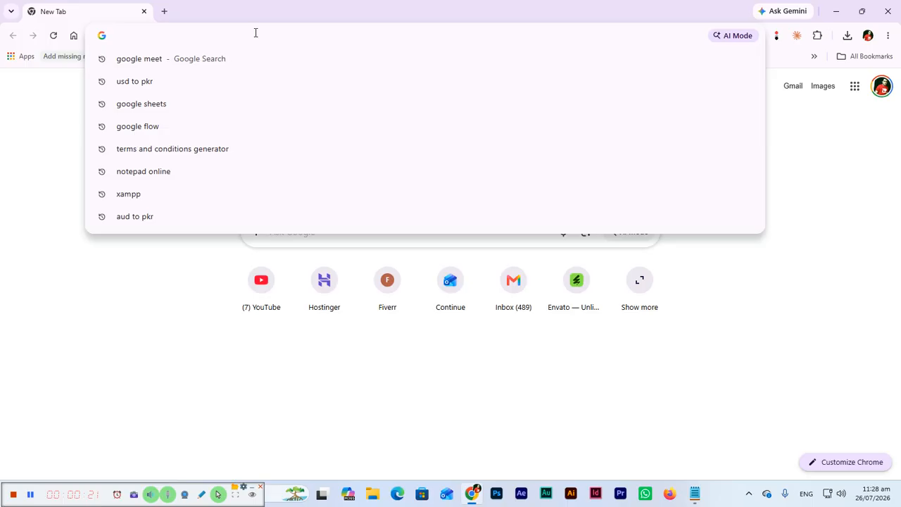
text(aws)
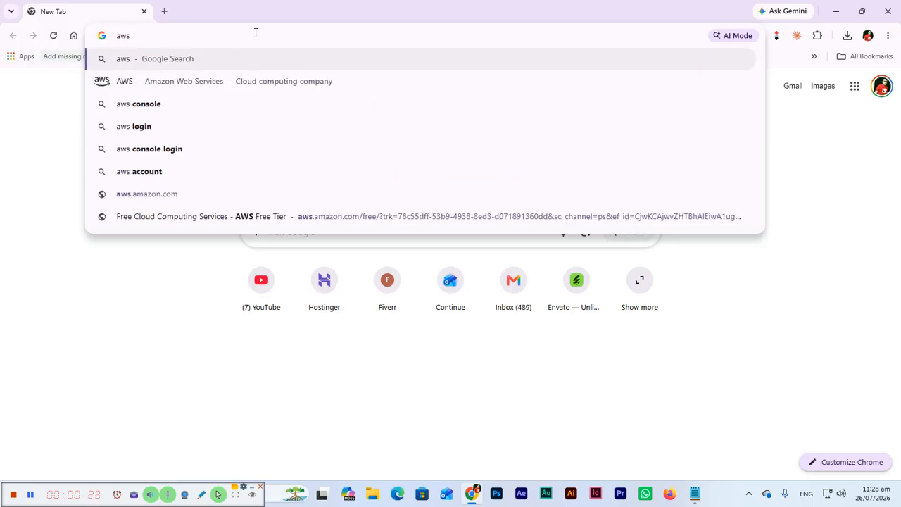
key(Return)
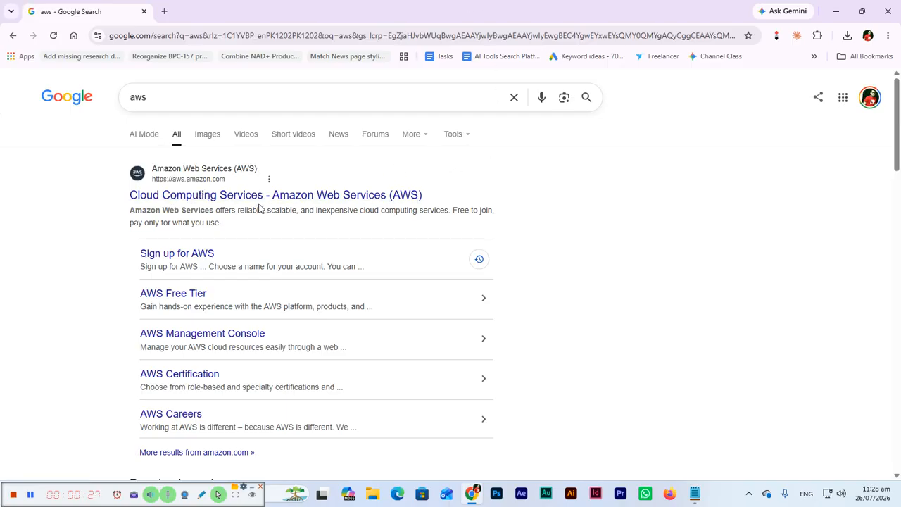
- Go to the Amazon Web Services home page and start creating a new AWS account
click(297, 202)
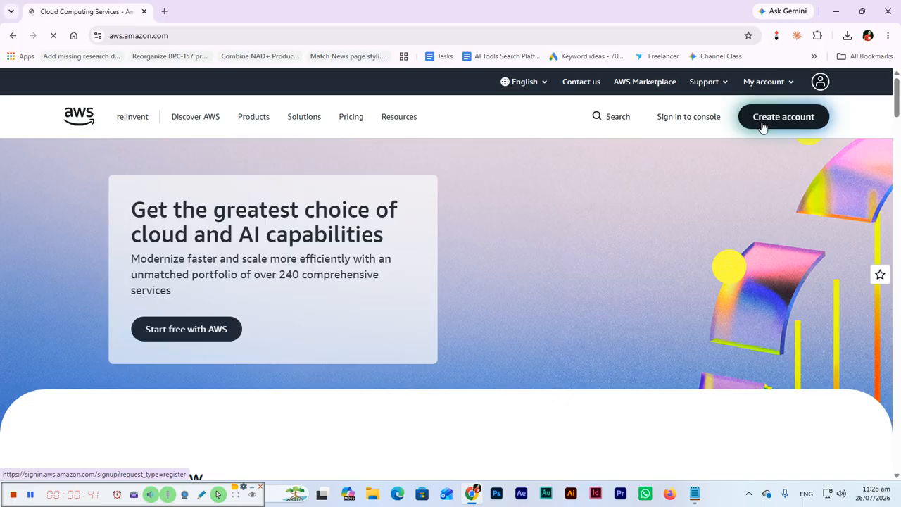
click(790, 123)
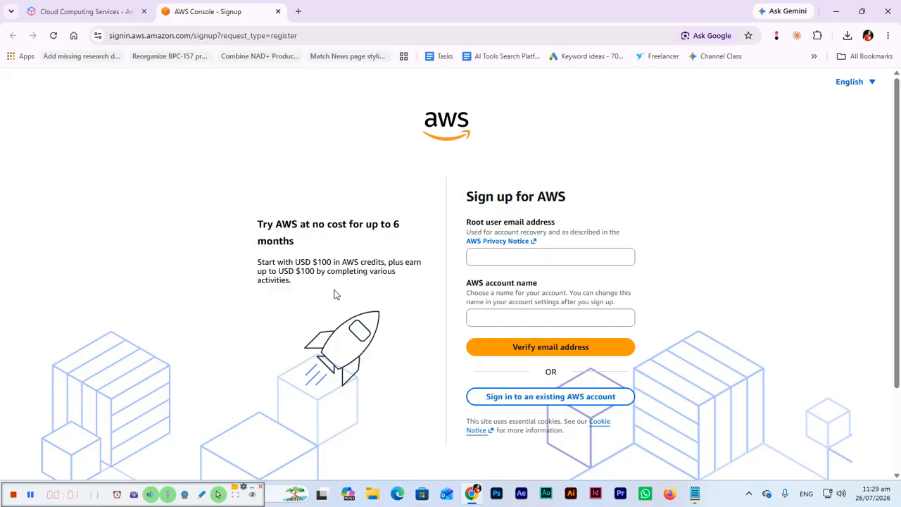
- Enter the root user email address and the AWS account name
click(567, 257)
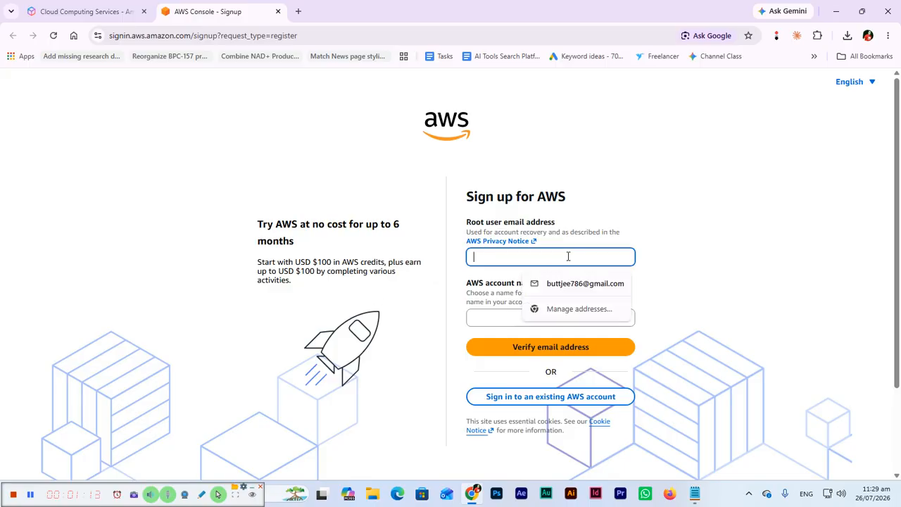
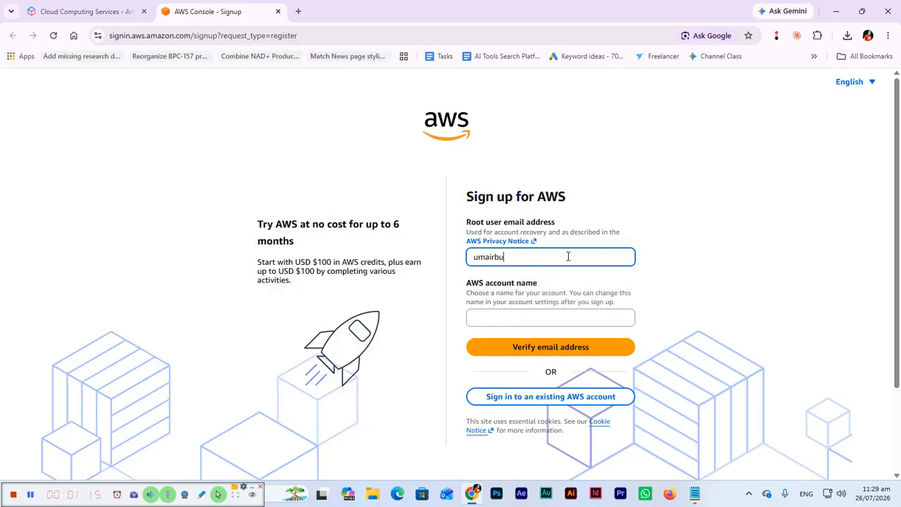
key(Tab)
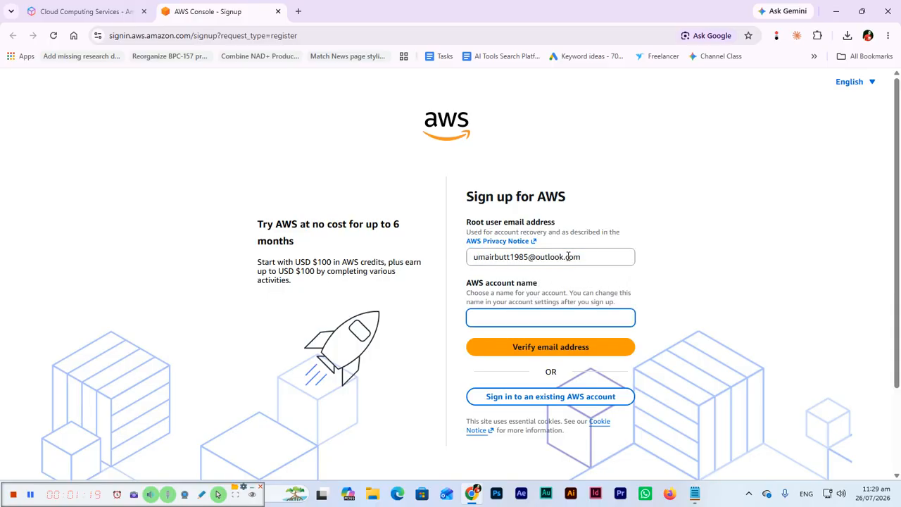
- Request email verification and submit the security check characters
click(563, 350)
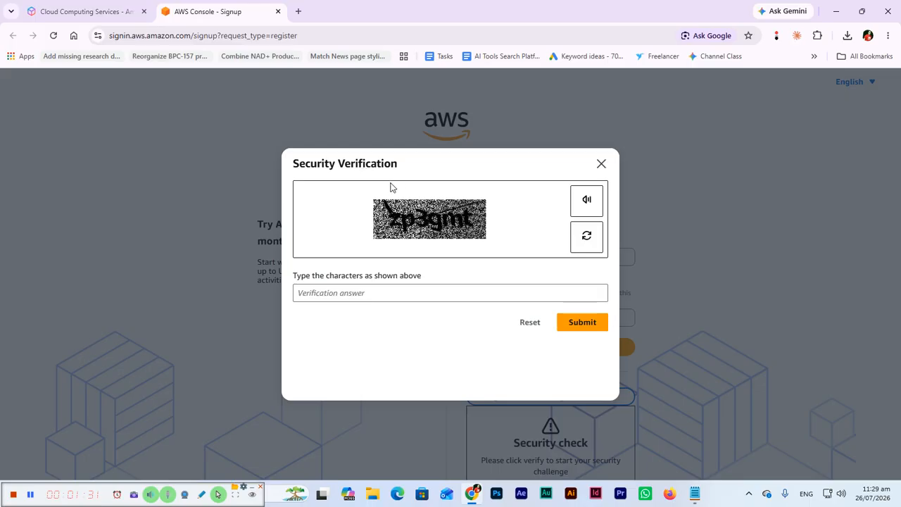
click(426, 296)
text(zp3gmt)
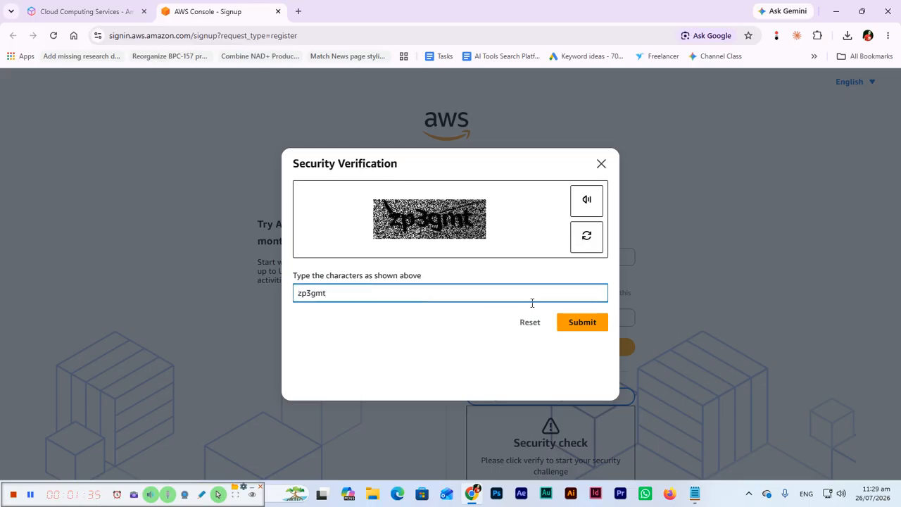
click(583, 323)
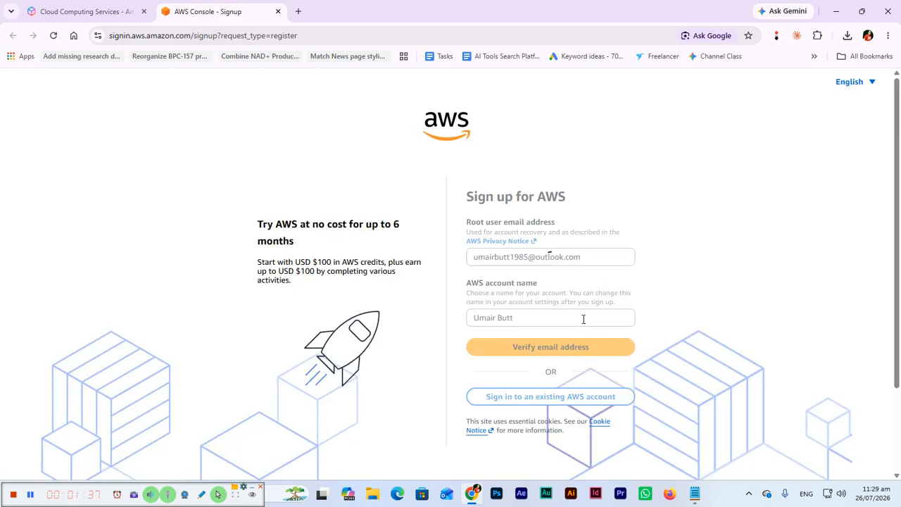
- With the email verified, go to the Root user password field on Create your password
scroll(524, 247, down, 1)
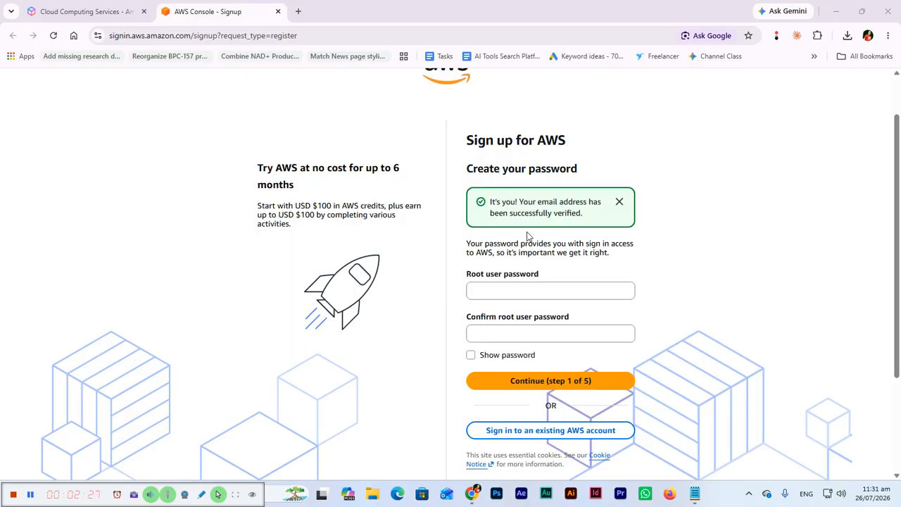
click(514, 292)
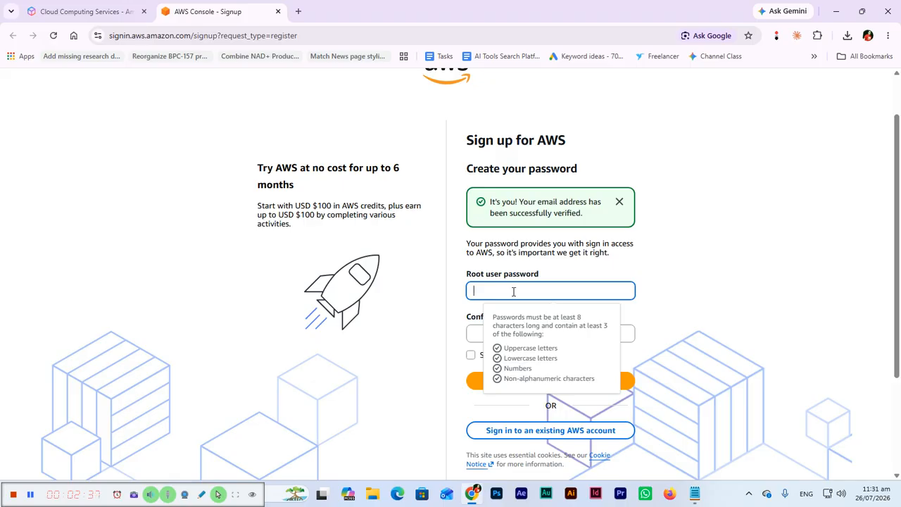
- Set the root user password, confirm it, and continue to step 2
key(Tab)
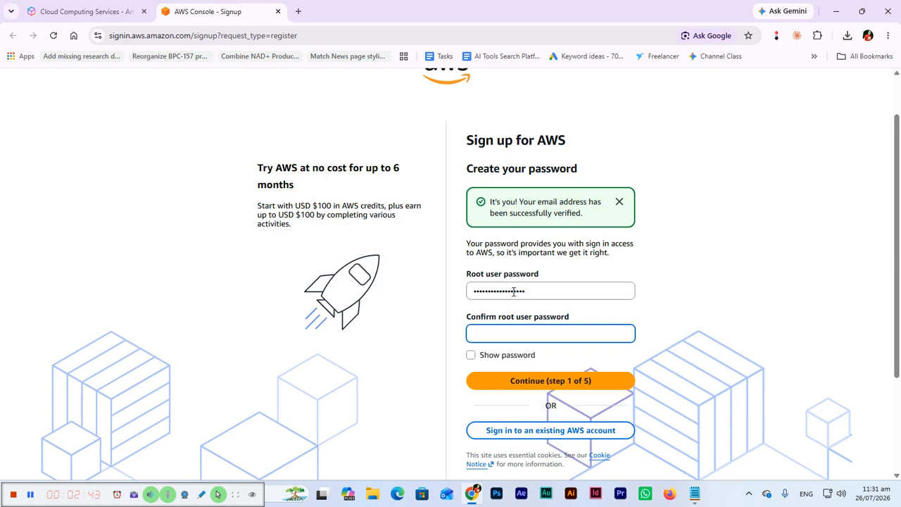
click(583, 381)
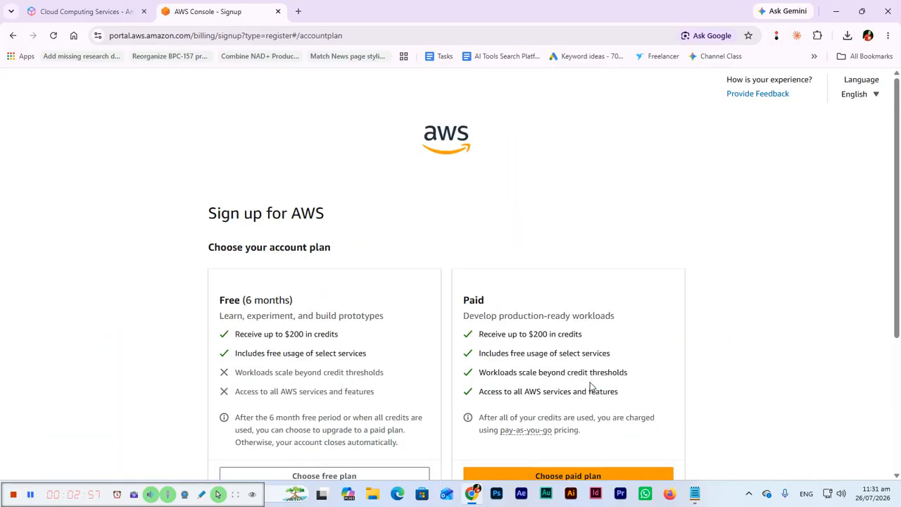
- Choose the Free (6 months) account plan
scroll(243, 162, down, 2)
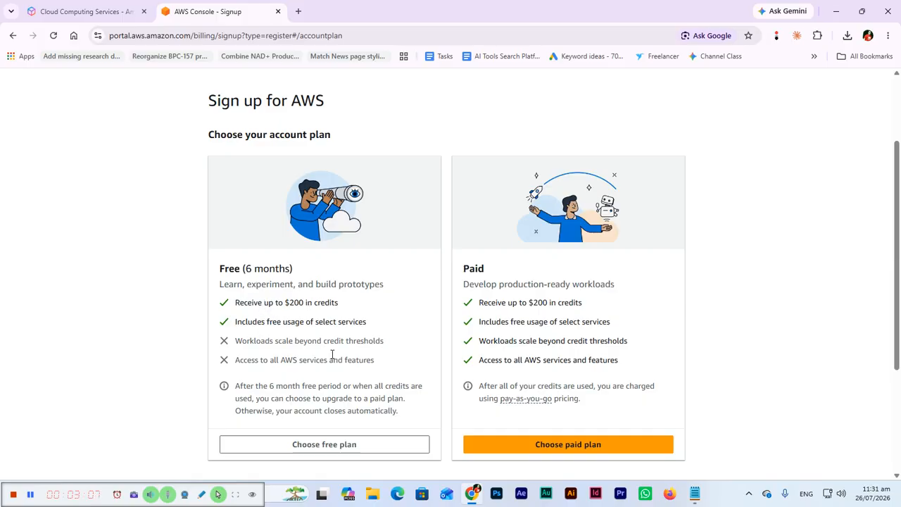
click(335, 451)
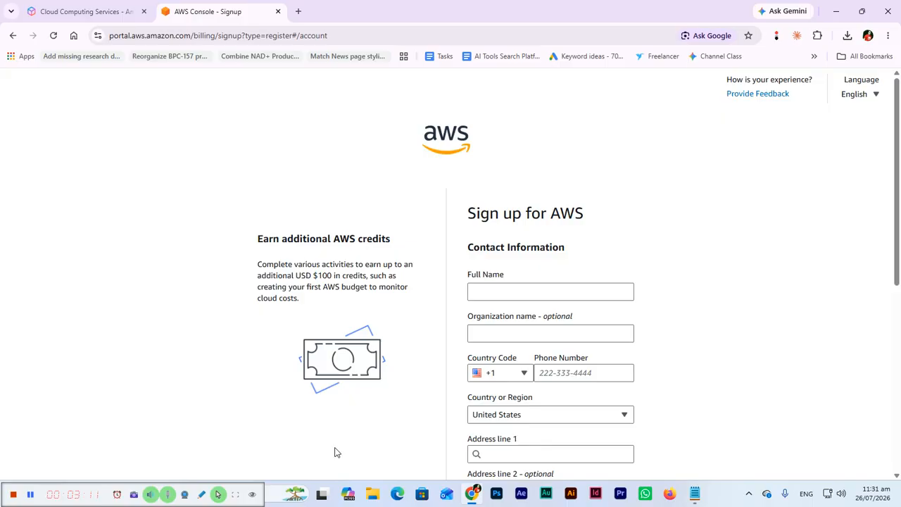
- Enter the contact's full name and phone number with the Pakistan (+92) country code
scroll(498, 195, down, 2)
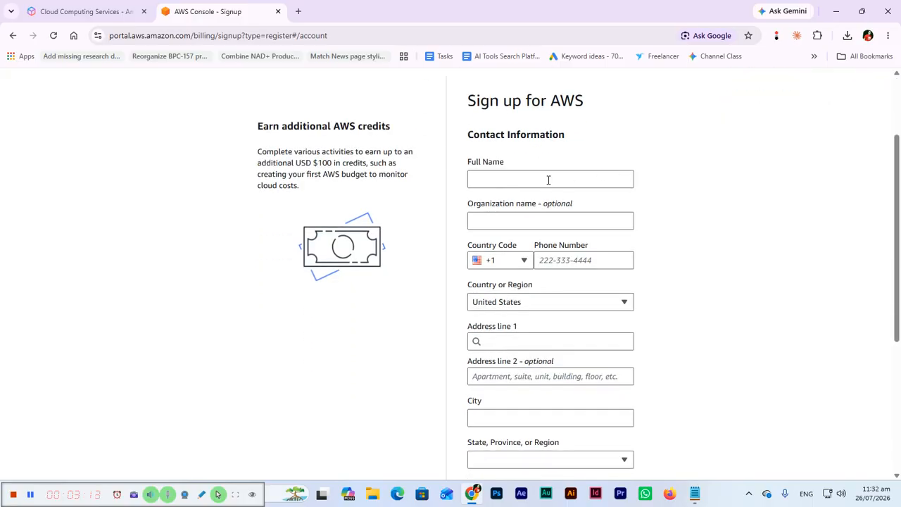
click(549, 180)
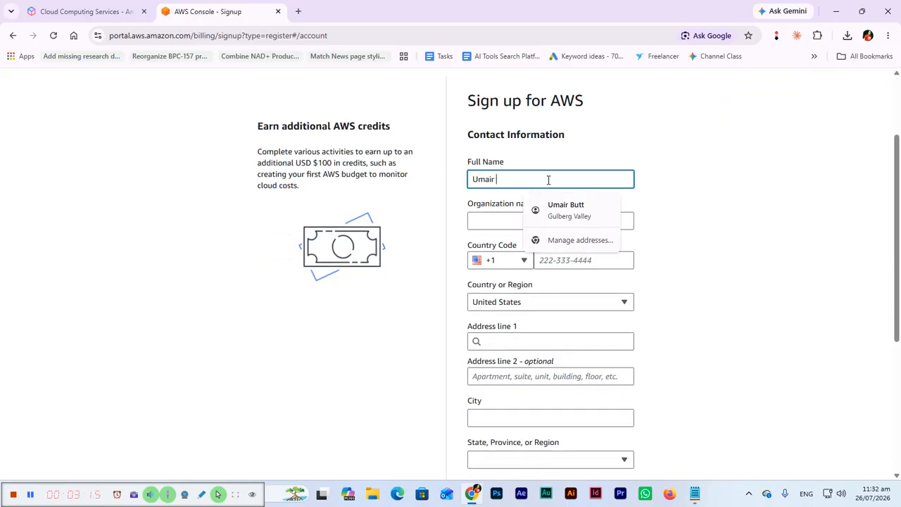
key(Tab)
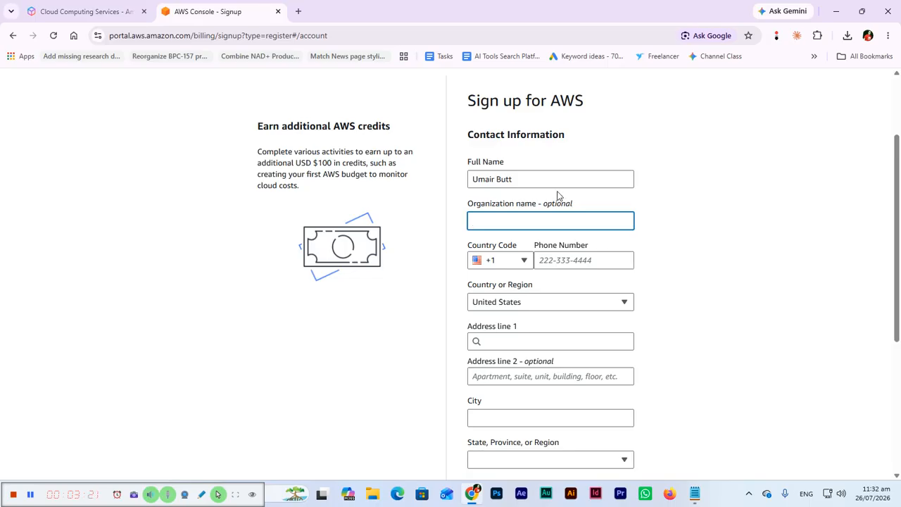
scroll(587, 209, down, 1)
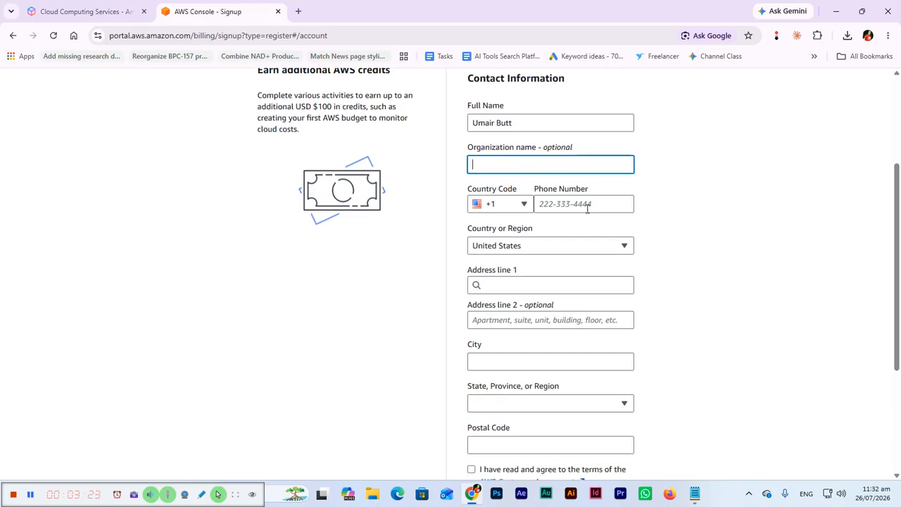
click(519, 204)
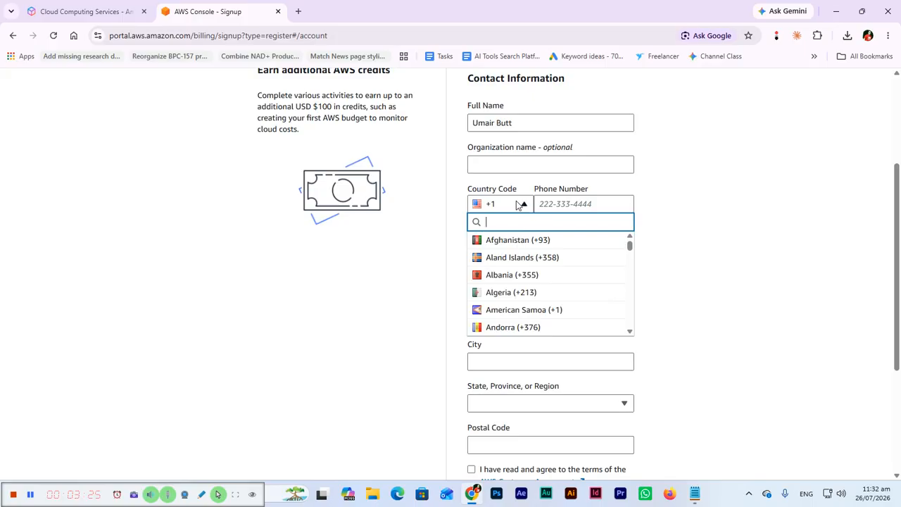
text(Pakis)
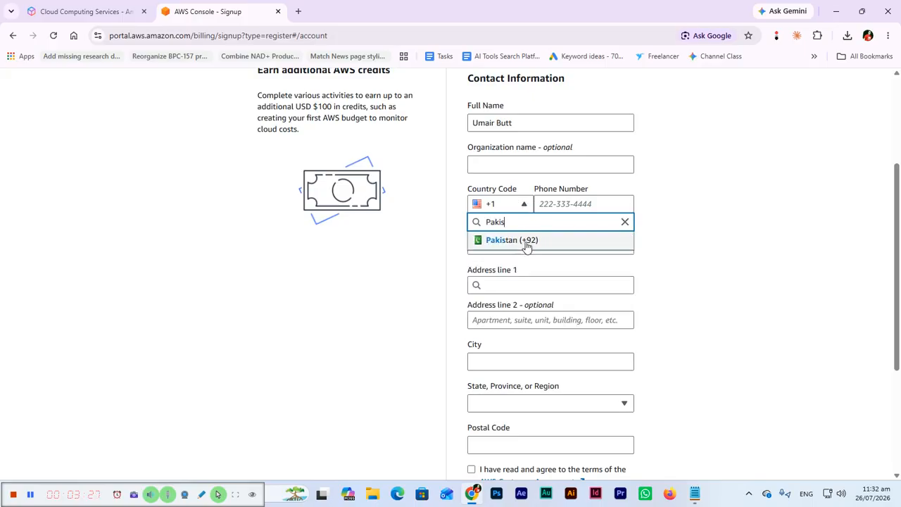
click(556, 240)
click(584, 203)
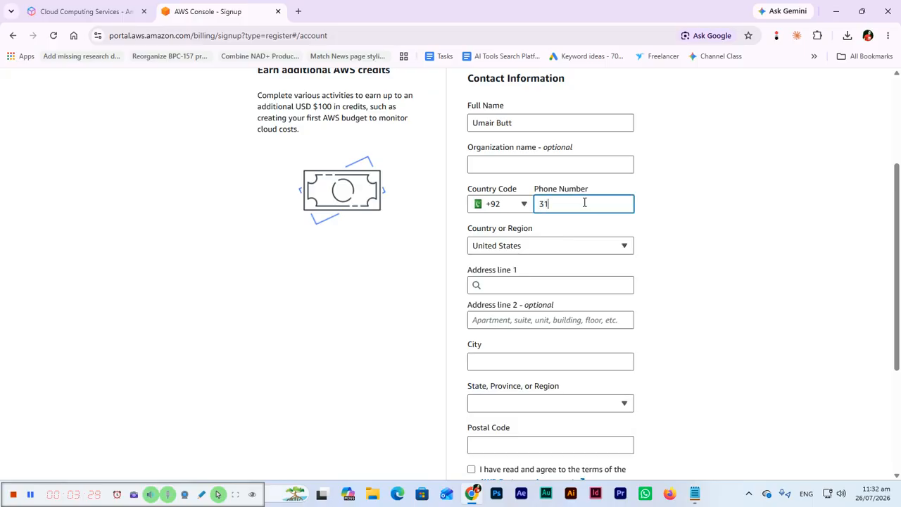
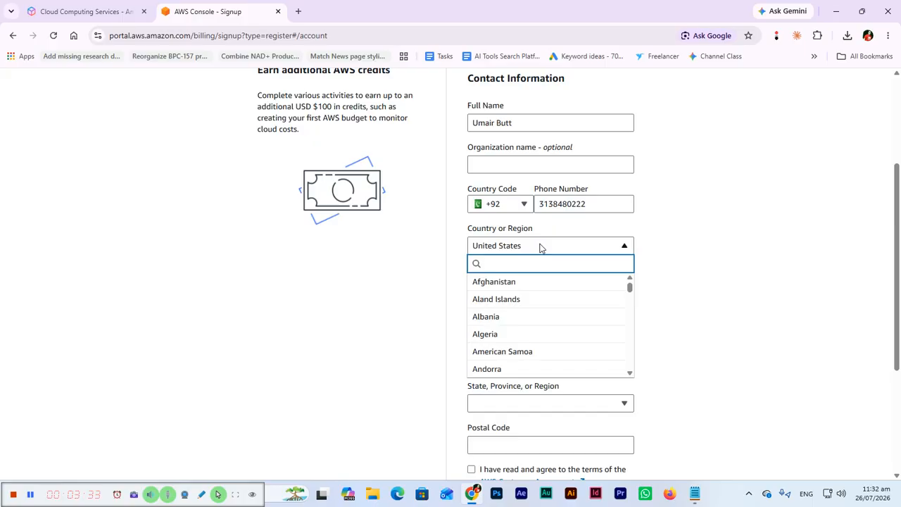
- Fill in a Pakistan address with city, province and postal code, accept the Customer Agreement, and submit
text(pakis)
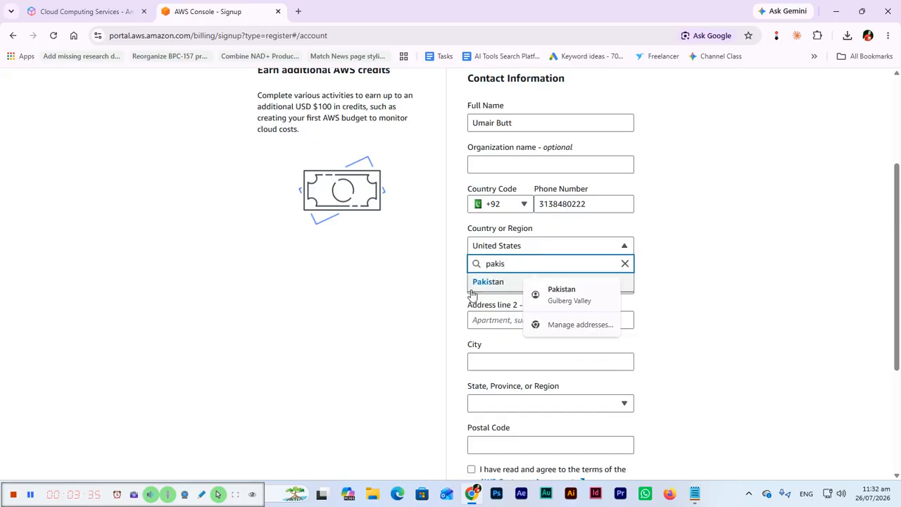
click(487, 284)
click(527, 284)
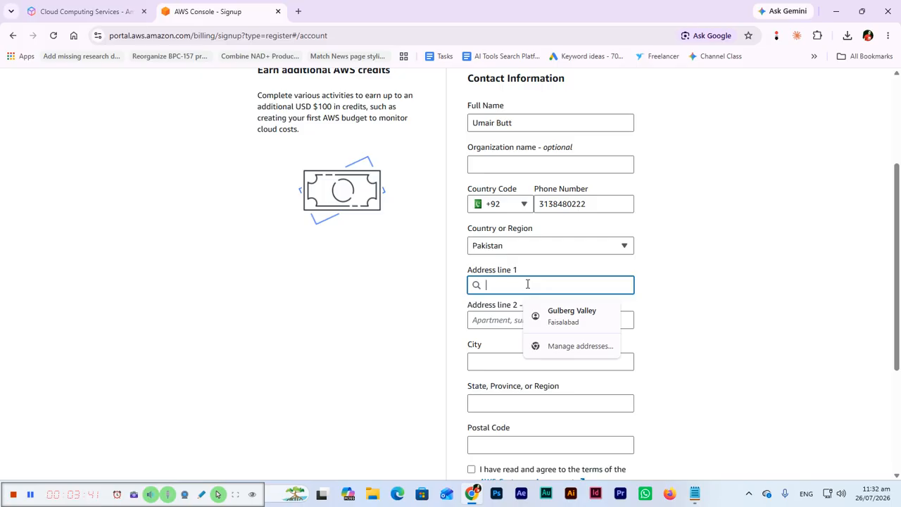
text(National Colony)
key(Tab)
key(Tab)
key(Tab)
text(Faisalabad)
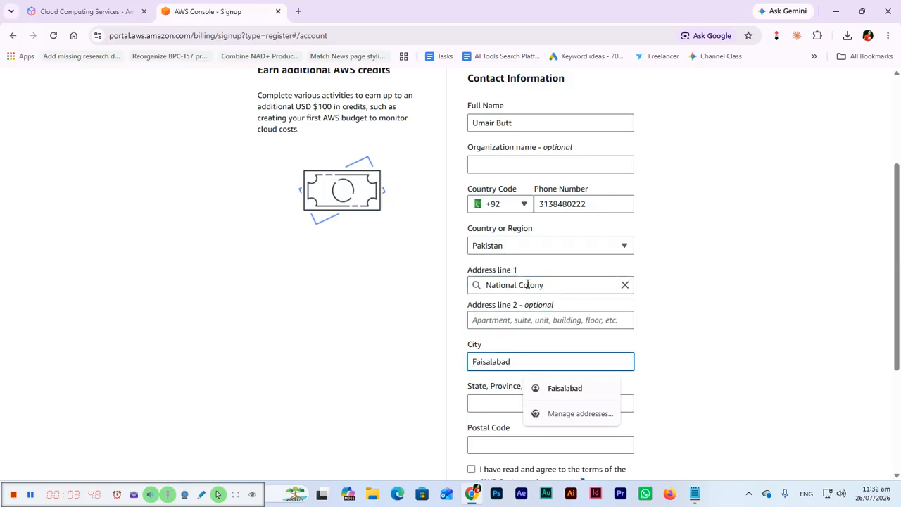
key(Tab)
text(Punjab)
scroll(656, 340, down, 2)
click(560, 329)
text(38000)
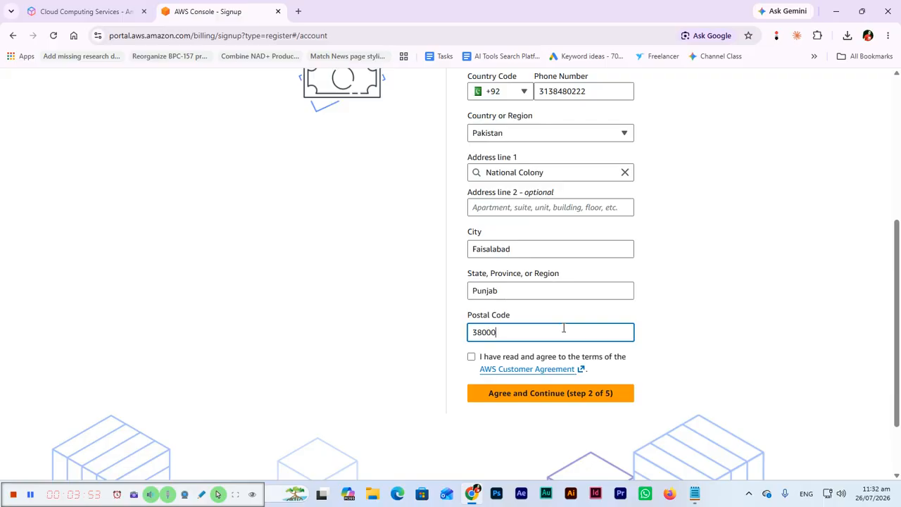
click(471, 357)
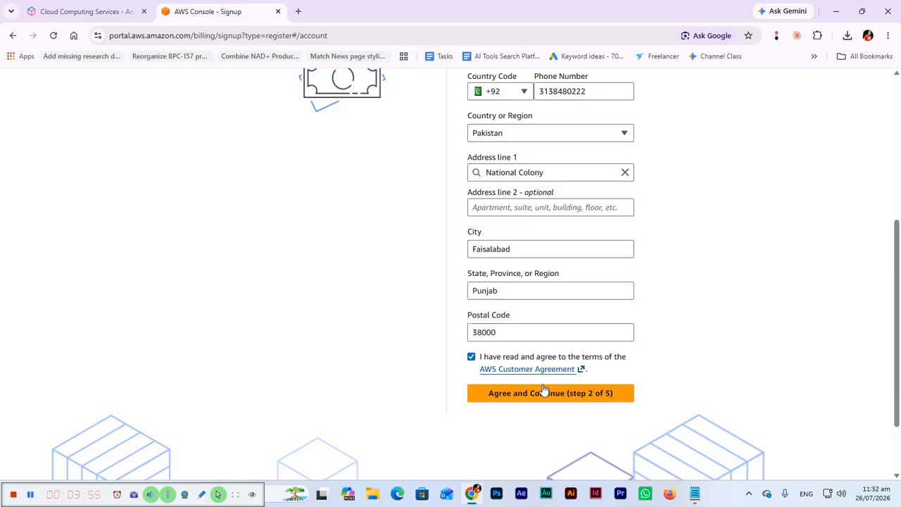
click(542, 395)
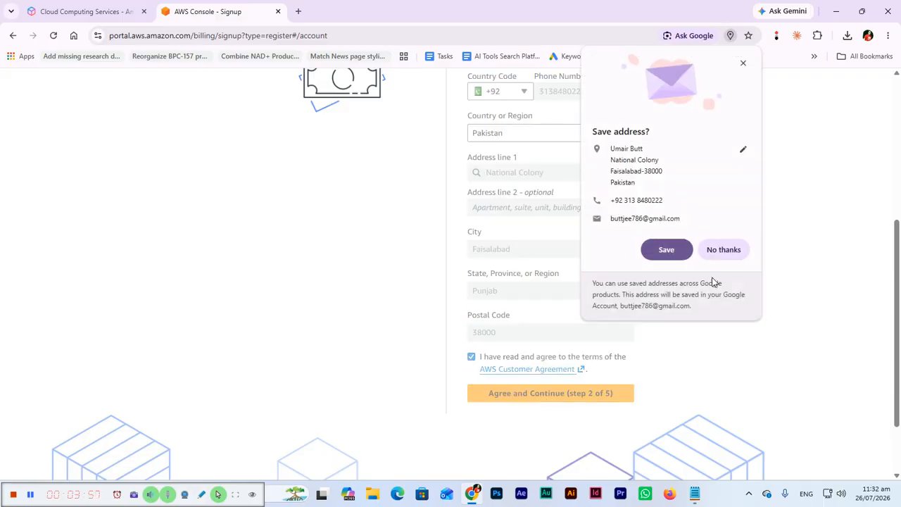
- Decline Chrome's save-address offer and get through Billing Information to Confirm your identity
click(729, 251)
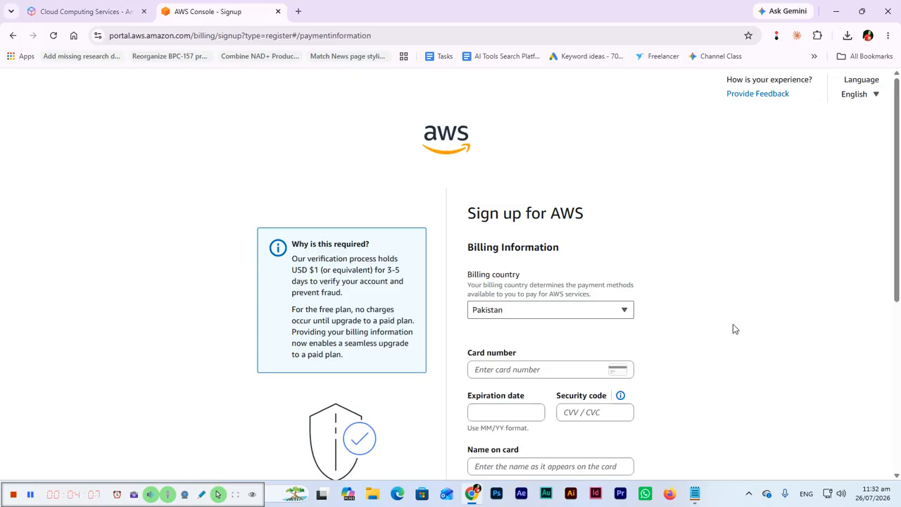
scroll(704, 224, down, 1)
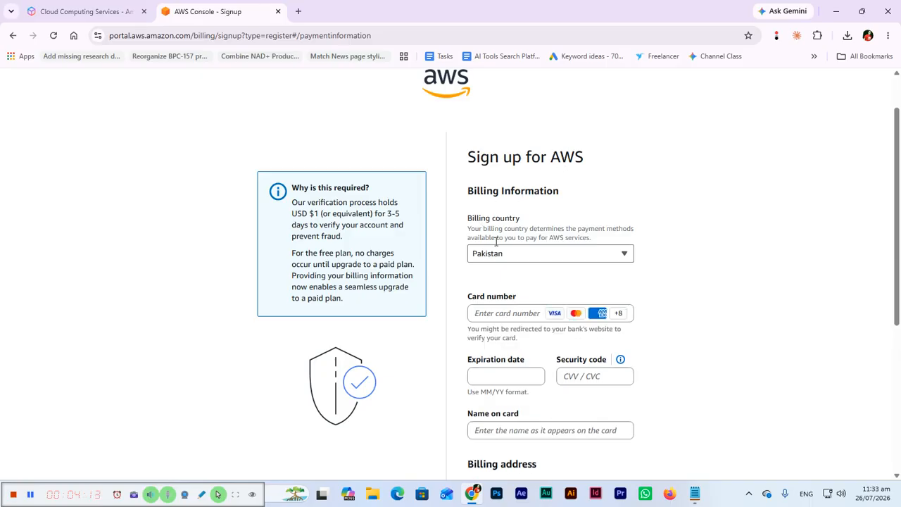
scroll(505, 310, down, 2)
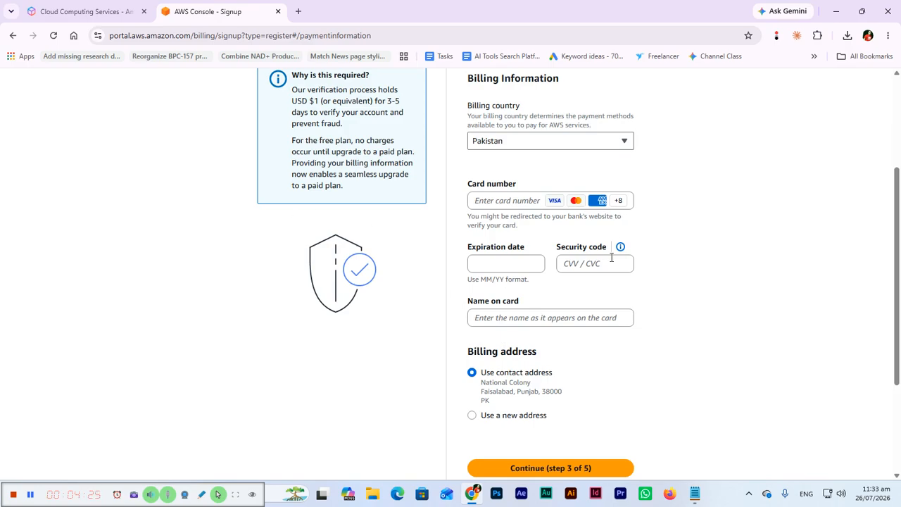
scroll(628, 311, up, 1)
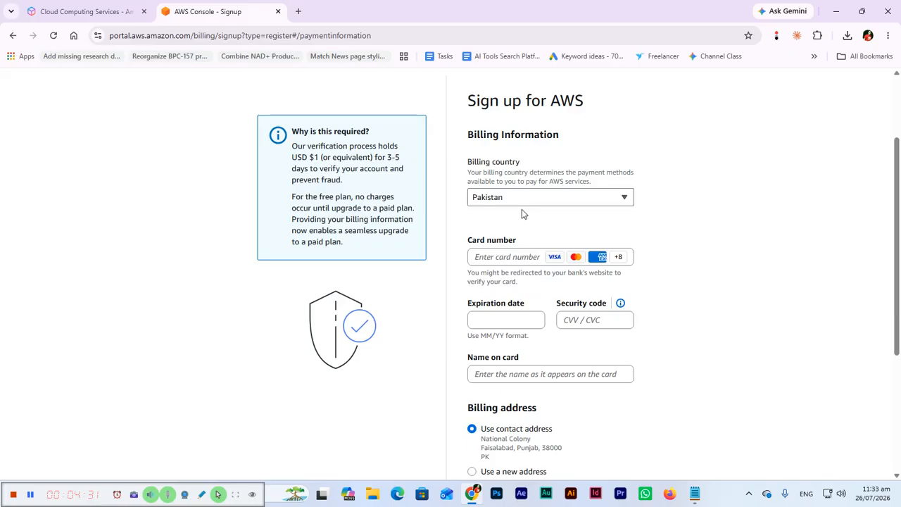
scroll(514, 239, down, 2)
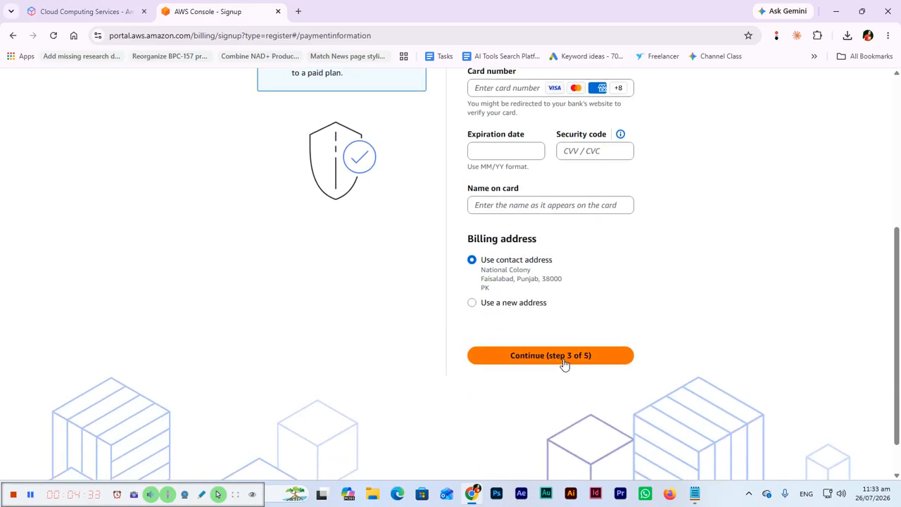
scroll(564, 364, up, 1)
scroll(564, 364, up, 1)
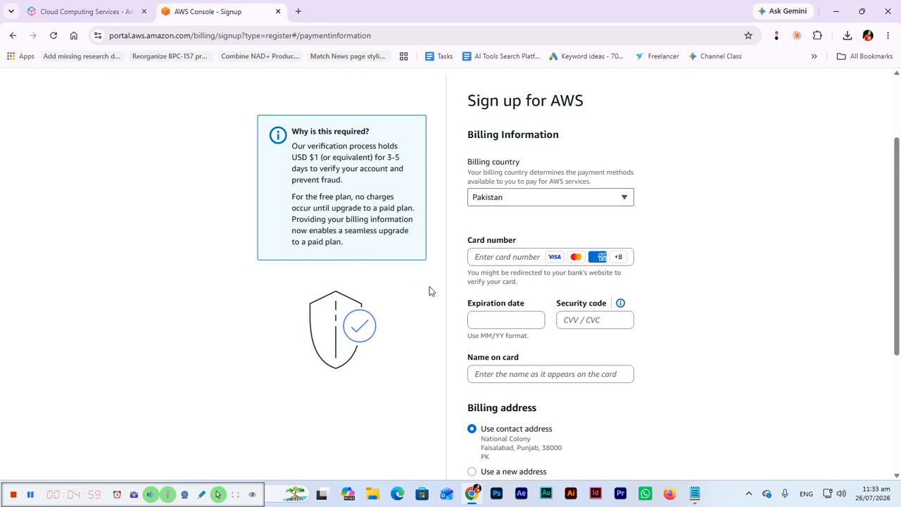
click(30, 495)
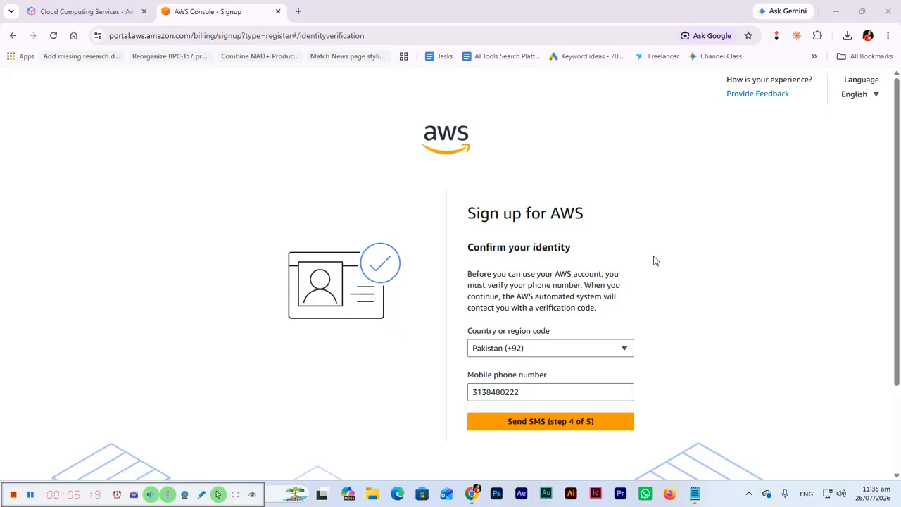
- Send the SMS verification code to the phone and fill in the Verify code field
scroll(657, 255, down, 1)
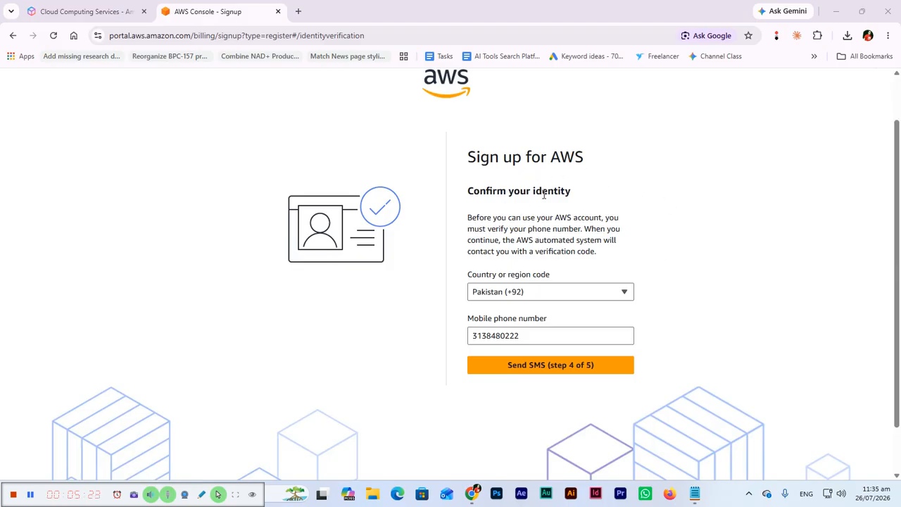
click(551, 368)
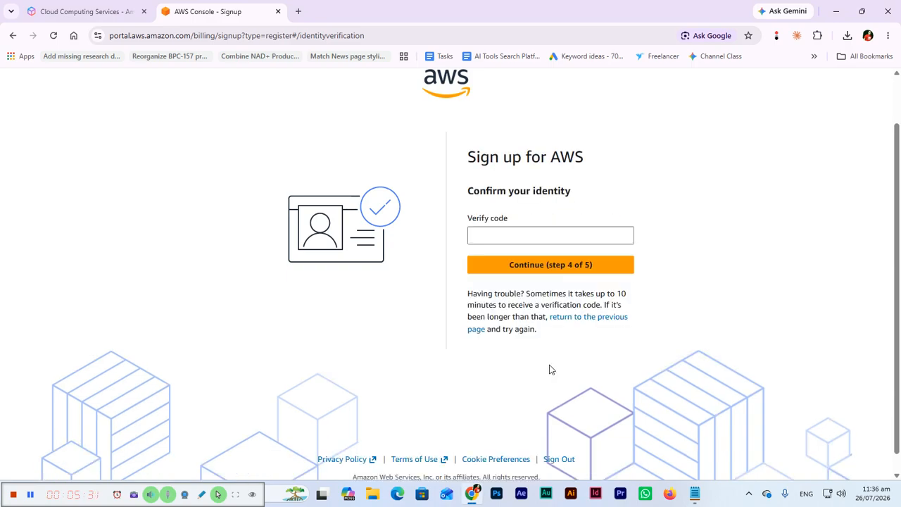
click(558, 235)
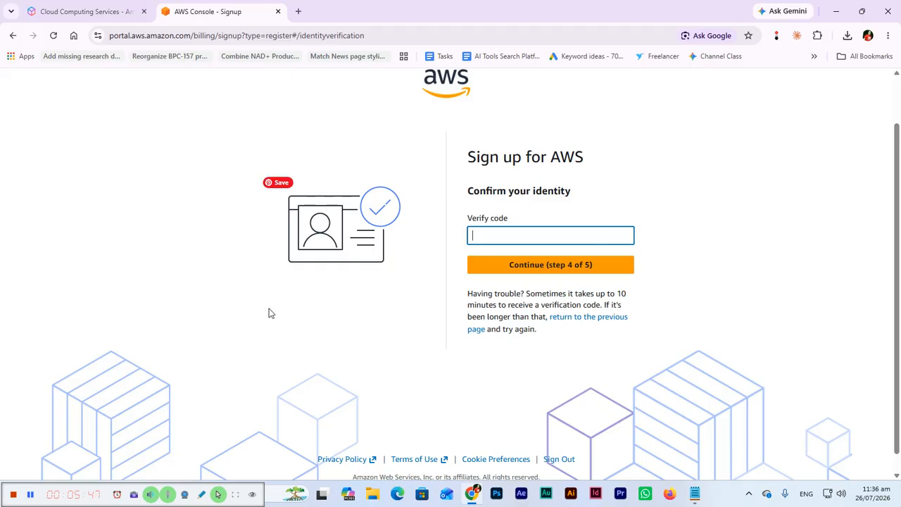
click(31, 495)
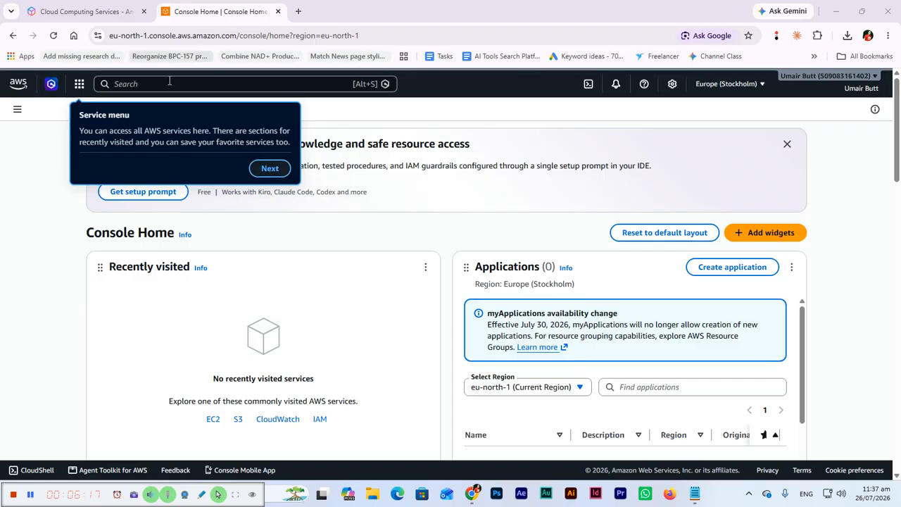
- Step through the Console Home introductory tour tips and close it
click(275, 173)
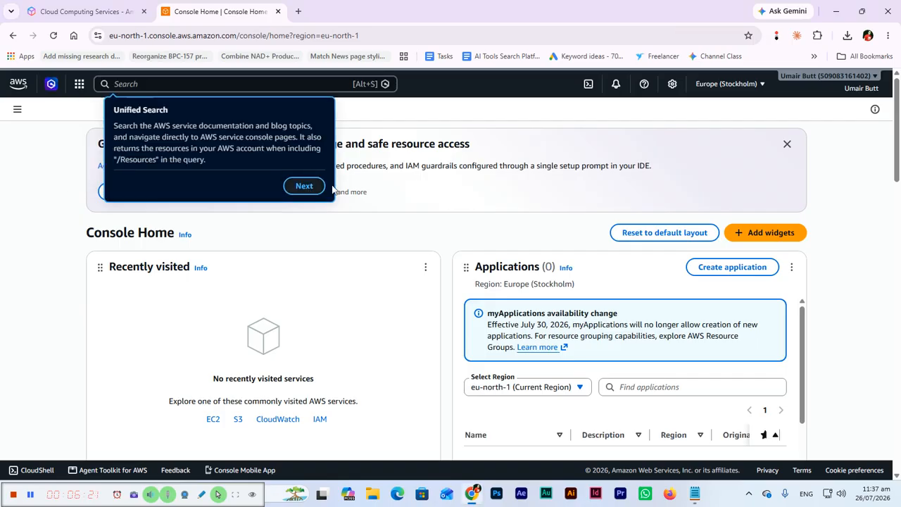
click(302, 185)
click(860, 173)
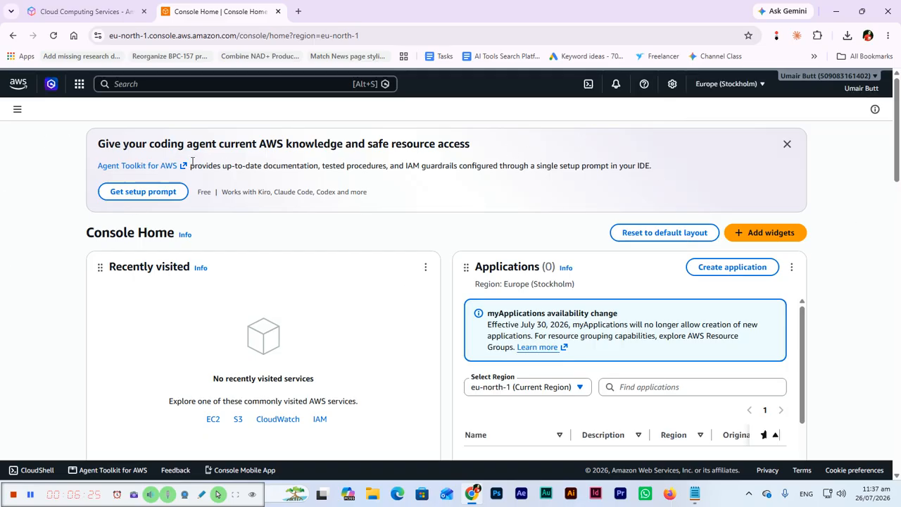
- Look over Console Home and go to the AWS services search bar
scroll(660, 354, down, 1)
scroll(851, 284, down, 2)
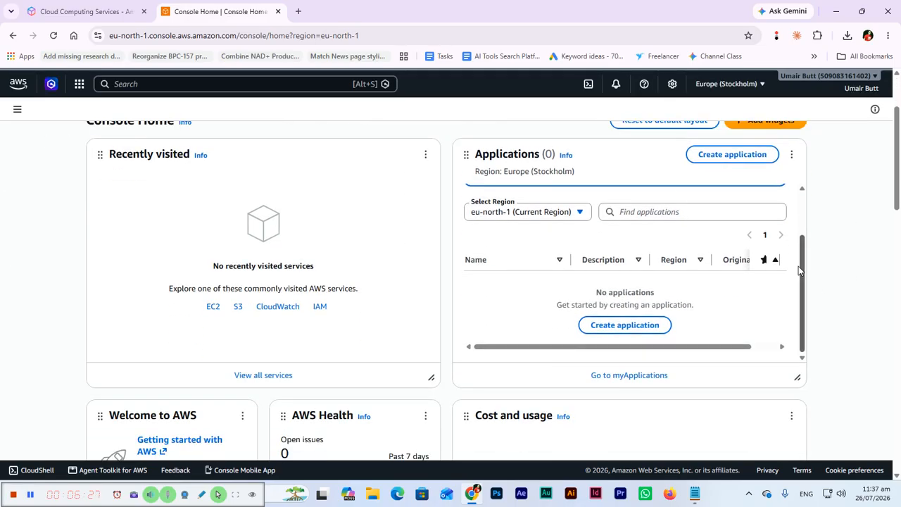
scroll(44, 300, down, 2)
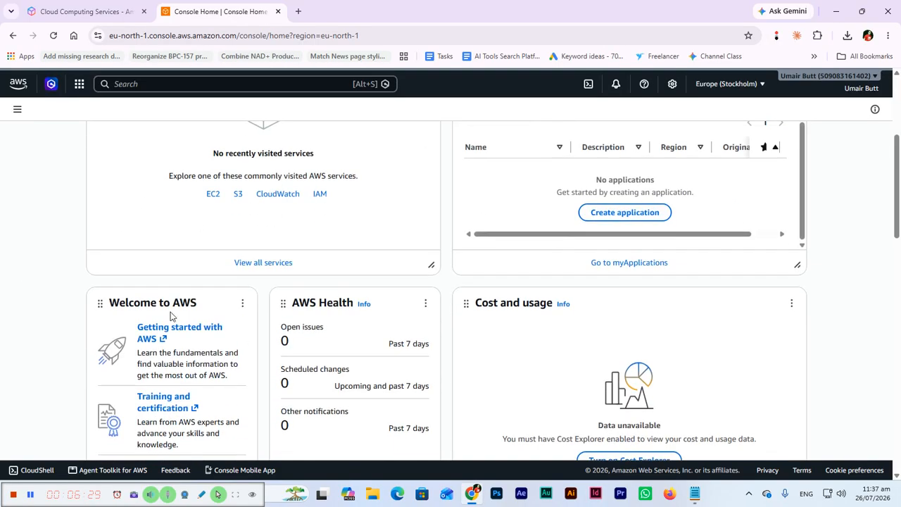
scroll(141, 288, up, 4)
scroll(642, 322, up, 1)
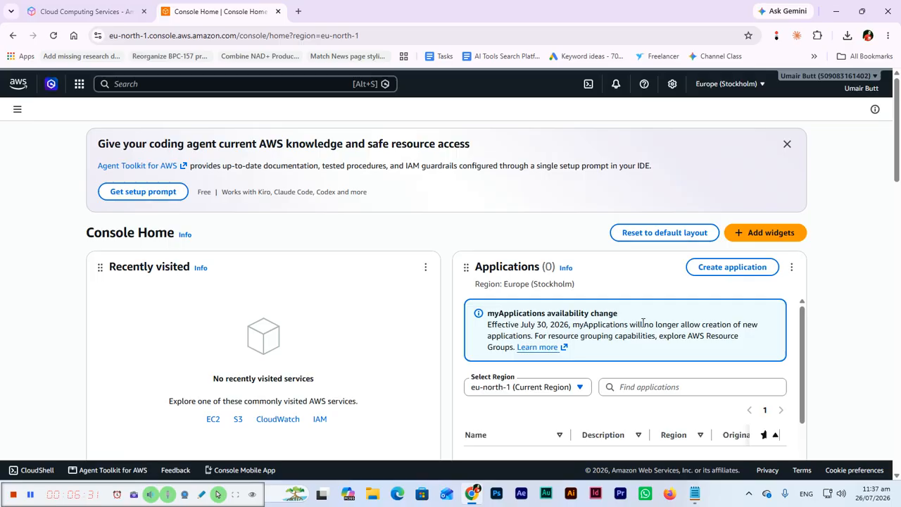
click(168, 85)
- Search the console for 'bedrock' and open the Amazon Bedrock service
text(bedrock)
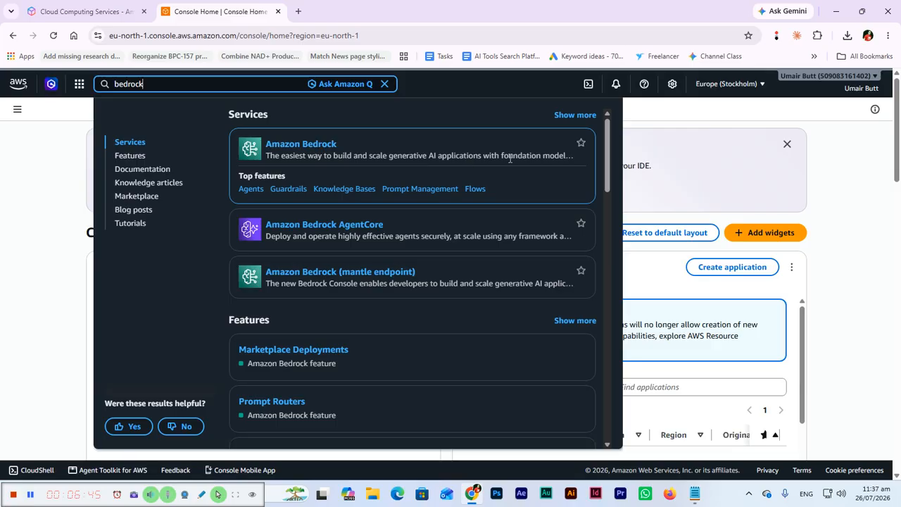
click(319, 145)
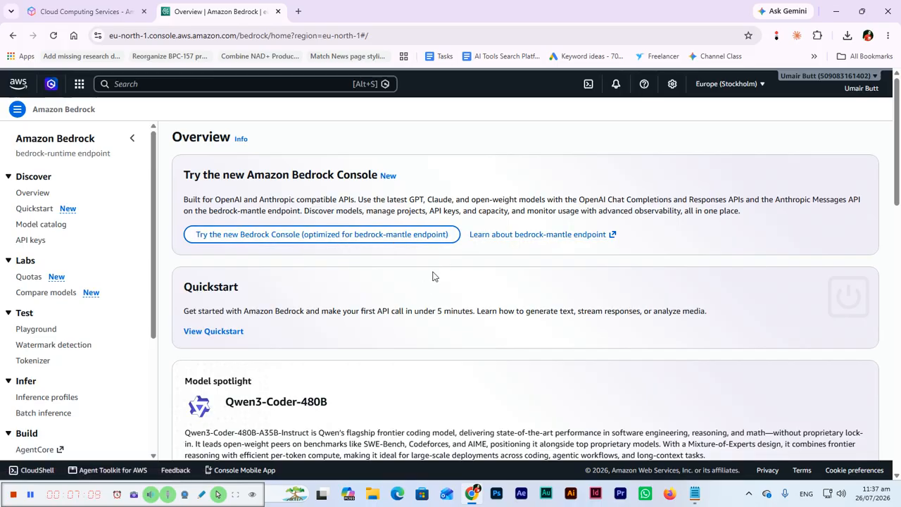
scroll(433, 276, down, 2)
- View Bedrock's API keys and long-term key form without generating a key, then go to Model catalog
scroll(338, 275, up, 2)
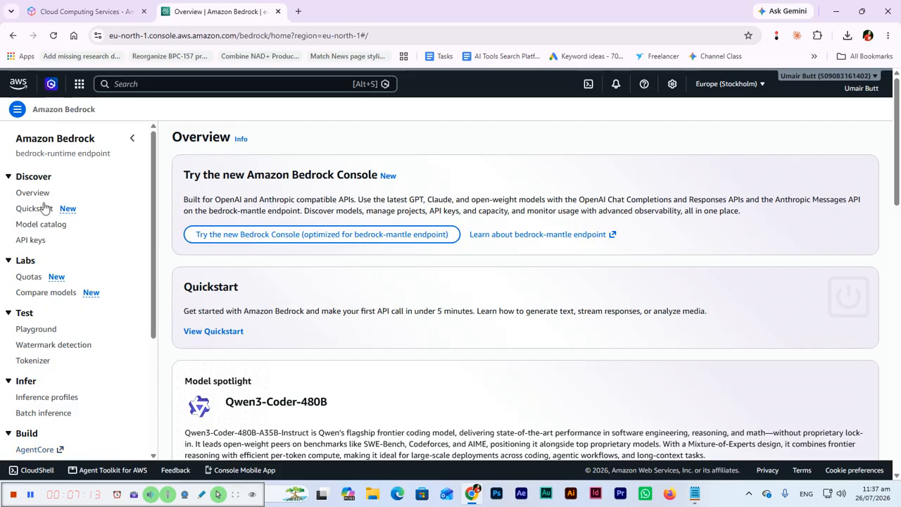
click(45, 242)
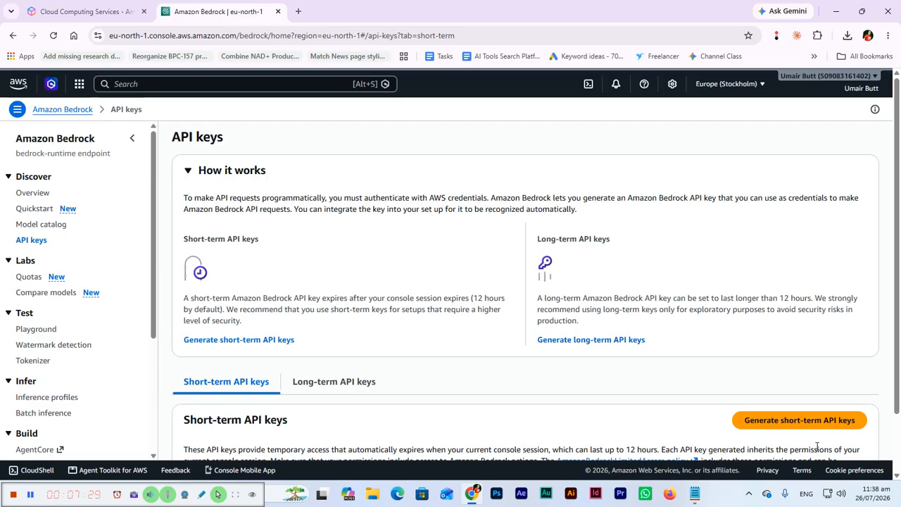
click(596, 345)
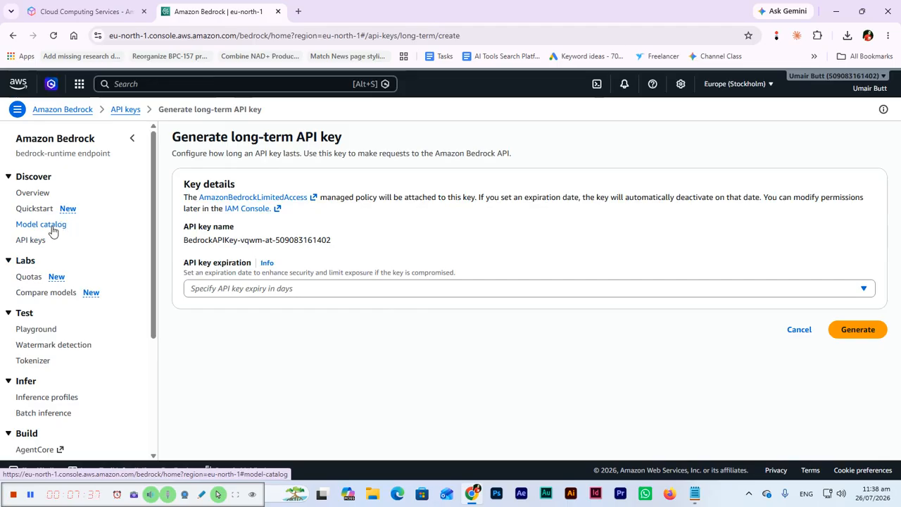
click(53, 227)
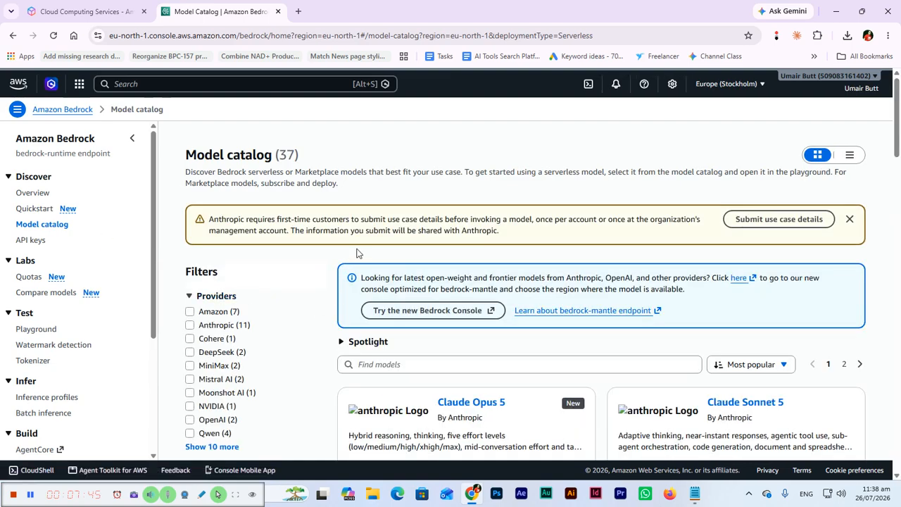
- Browse the model catalog and briefly filter it to OpenAI models before clearing that filter
scroll(364, 193, down, 1)
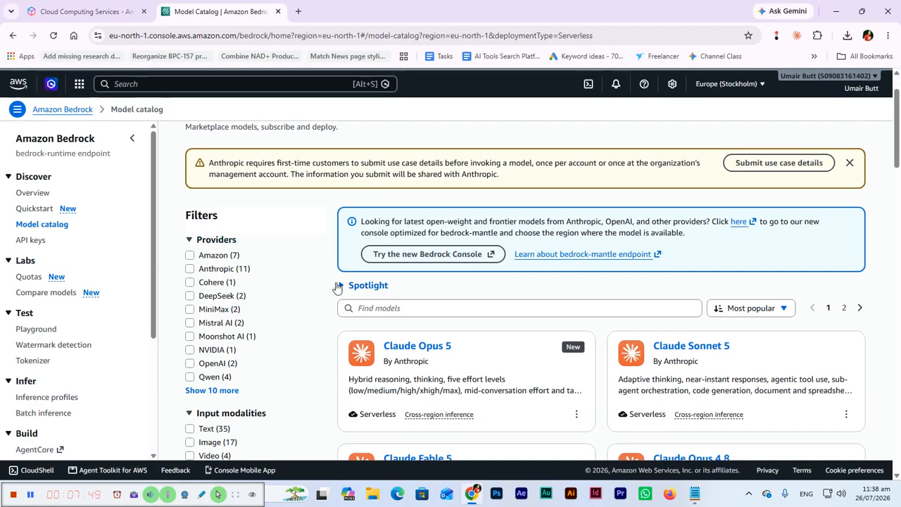
scroll(335, 281, down, 2)
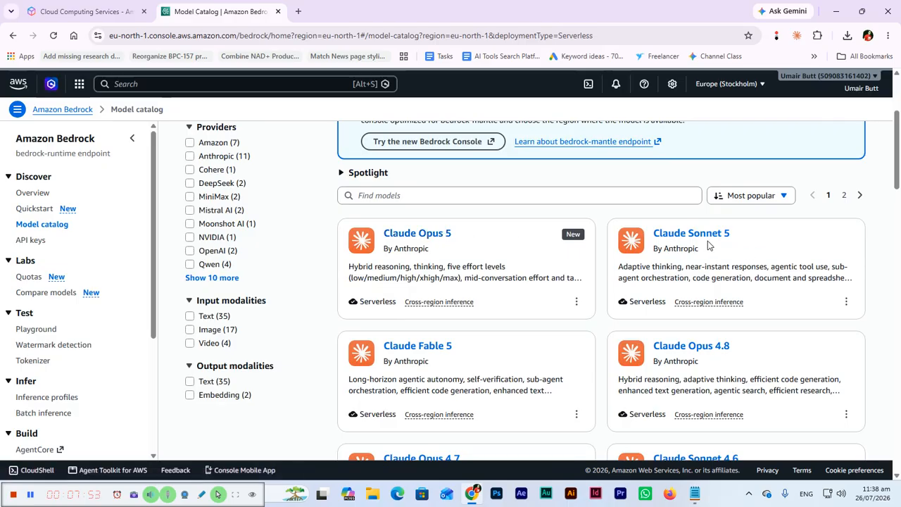
scroll(505, 312, down, 1)
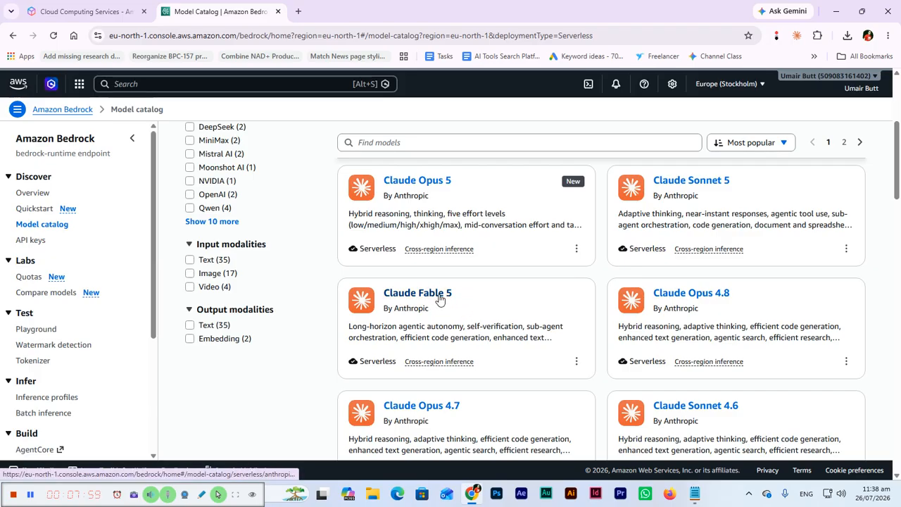
scroll(471, 297, down, 2)
scroll(471, 298, down, 8)
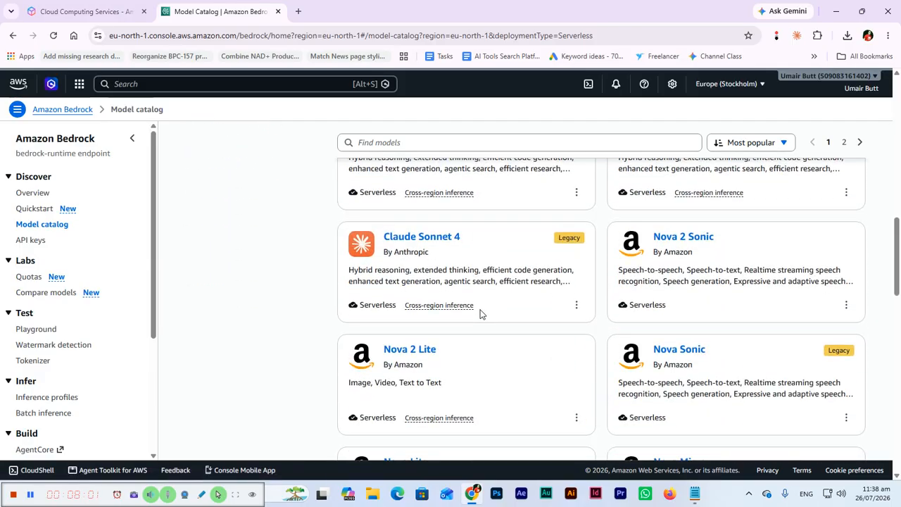
scroll(479, 312, up, 4)
scroll(480, 310, up, 10)
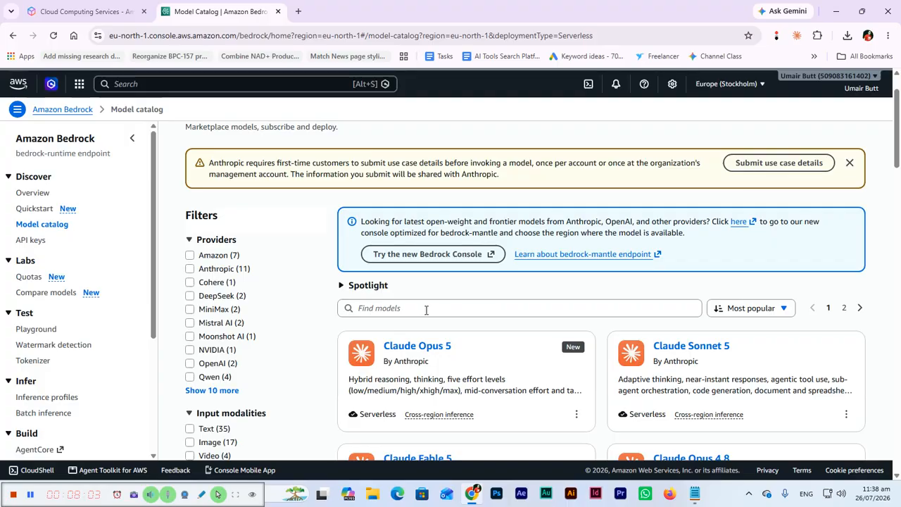
scroll(278, 278, down, 1)
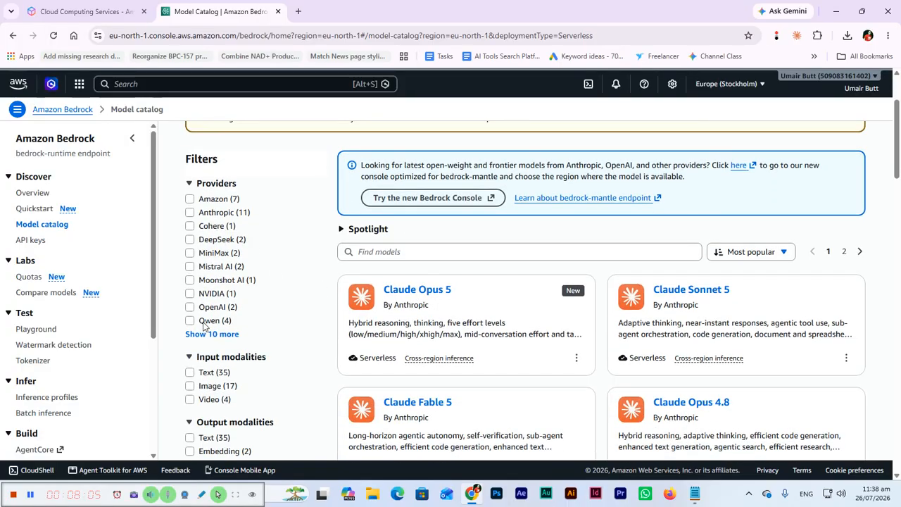
scroll(204, 326, down, 1)
click(191, 252)
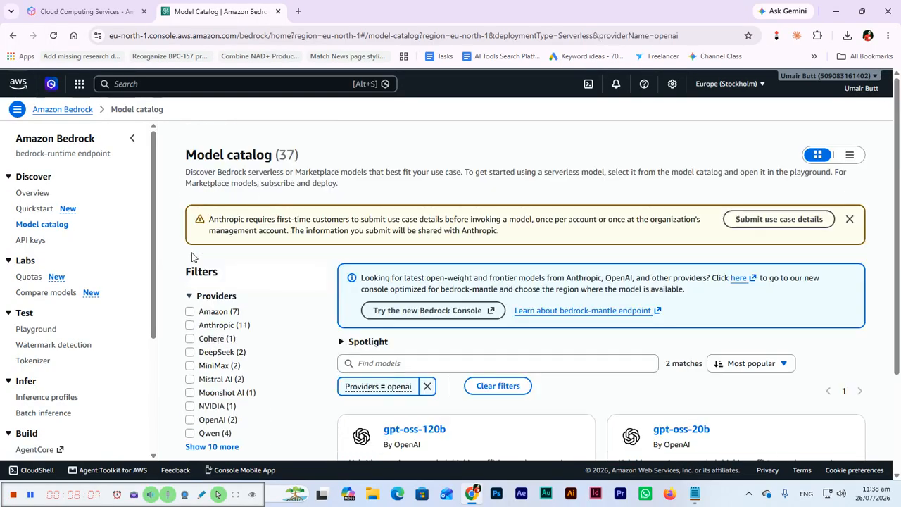
scroll(480, 331, down, 2)
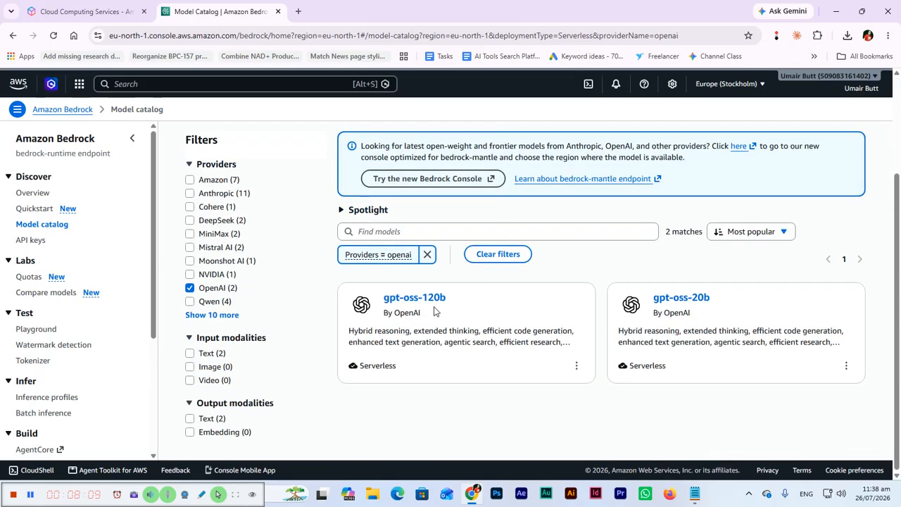
click(190, 288)
scroll(267, 317, down, 2)
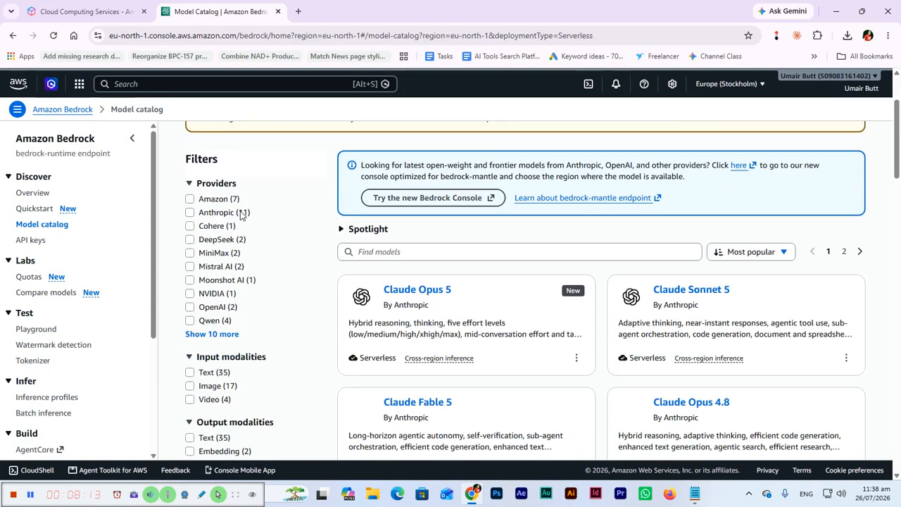
- Briefly filter by Anthropic and DeepSeek, then open the Claude Opus 4.8 model details
click(190, 216)
scroll(200, 223, down, 3)
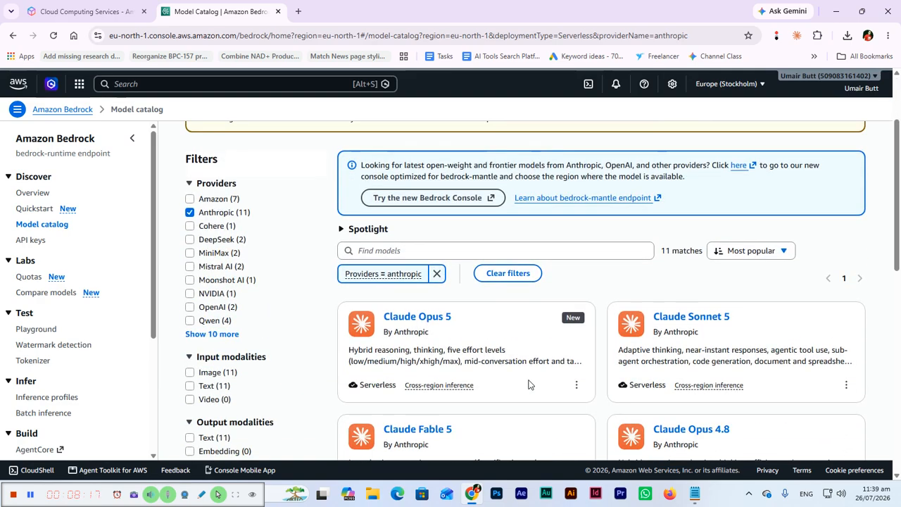
scroll(200, 223, up, 2)
click(190, 214)
scroll(276, 331, down, 2)
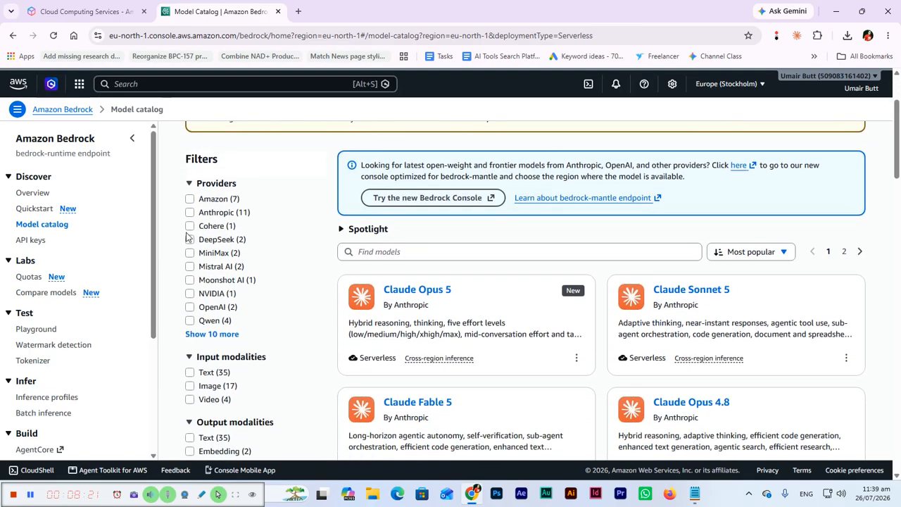
click(189, 242)
scroll(500, 395, down, 3)
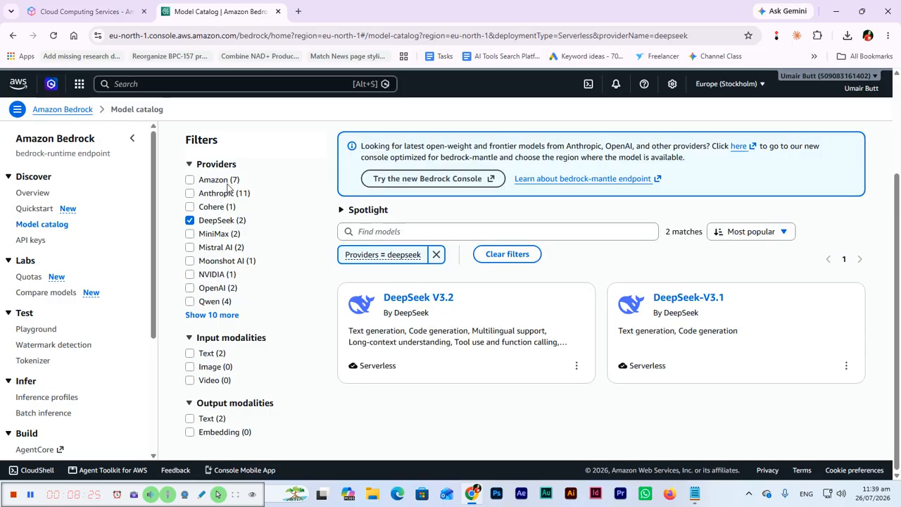
click(189, 223)
scroll(494, 258, down, 2)
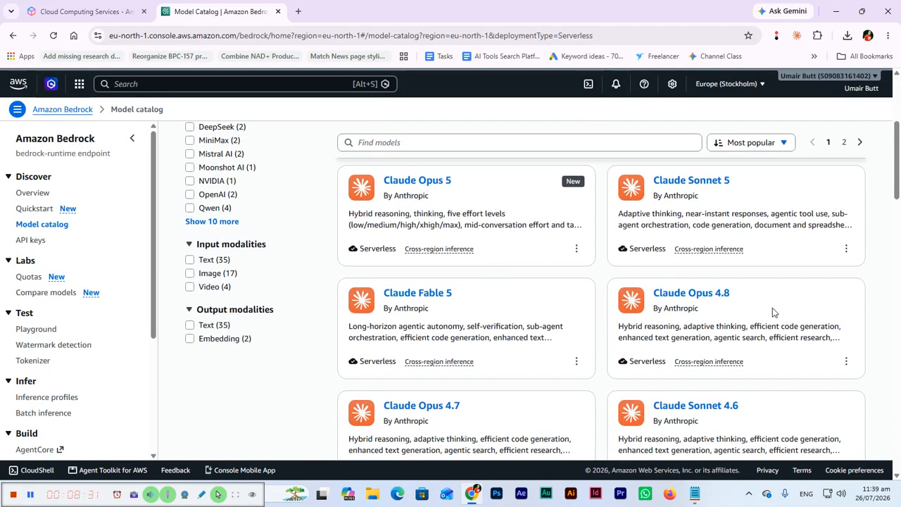
click(707, 295)
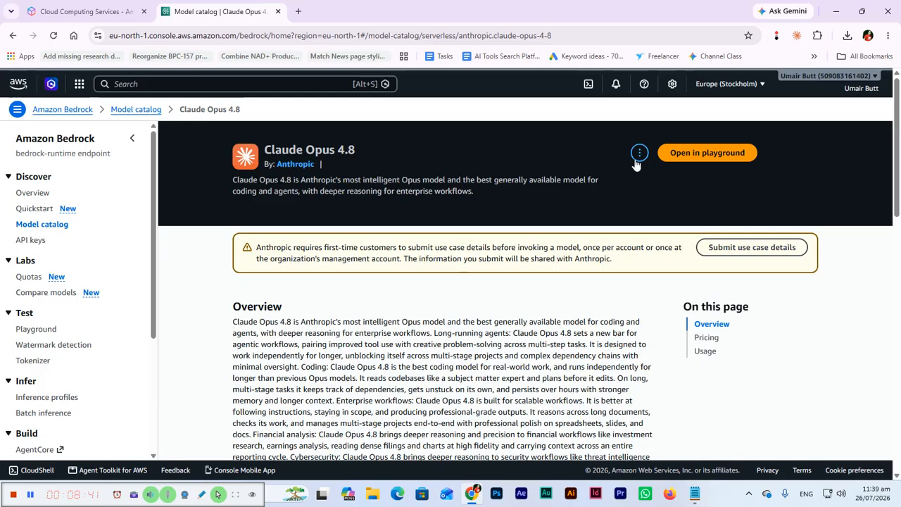
- Open Claude Opus 4.8 in the playground and enter the company name and website URL
click(708, 158)
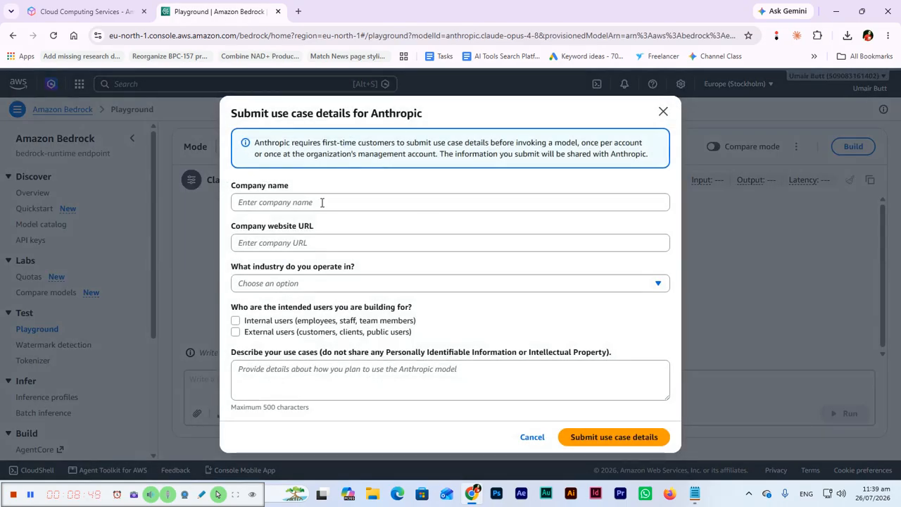
click(321, 203)
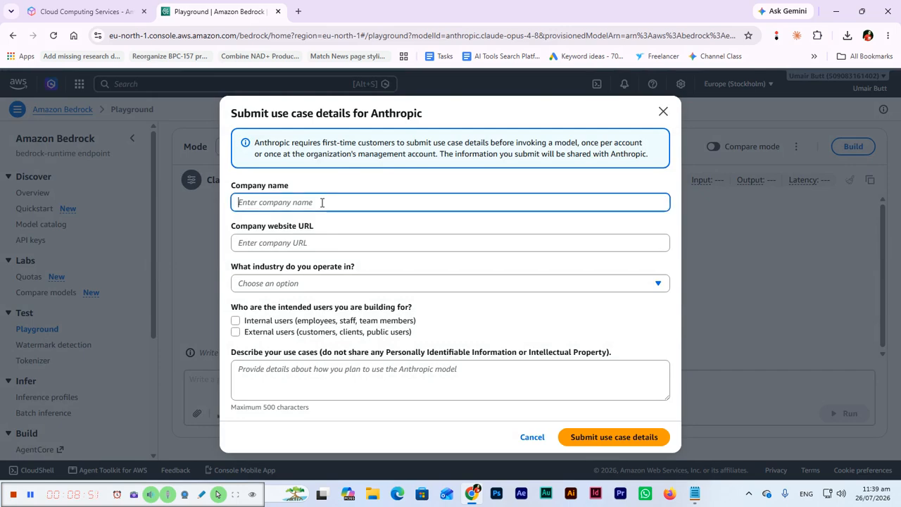
text(Ammar Digital)
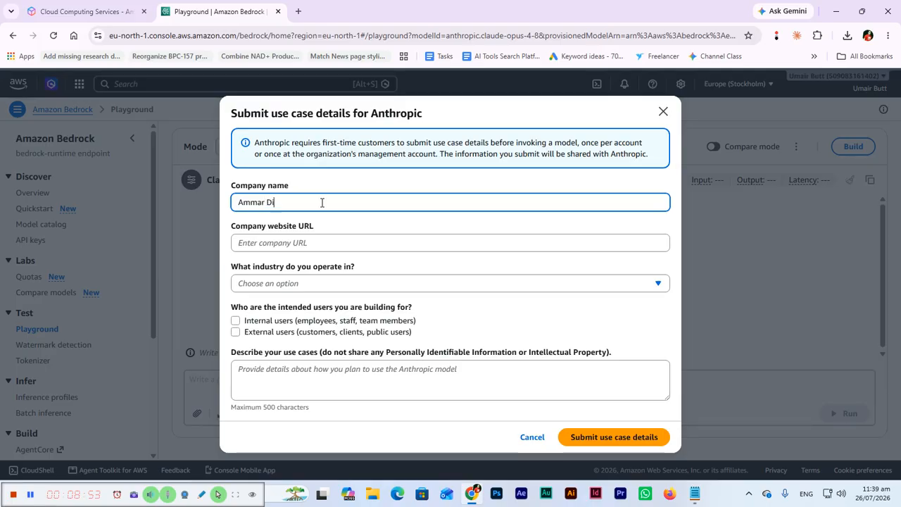
click(298, 11)
text(ammardigi)
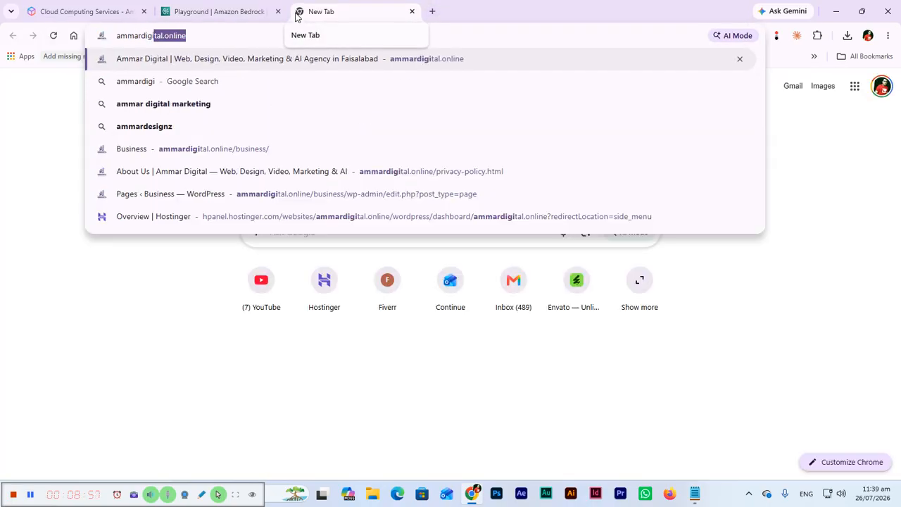
text(tal.online)
key(ctrl+a)
key(ctrl+c)
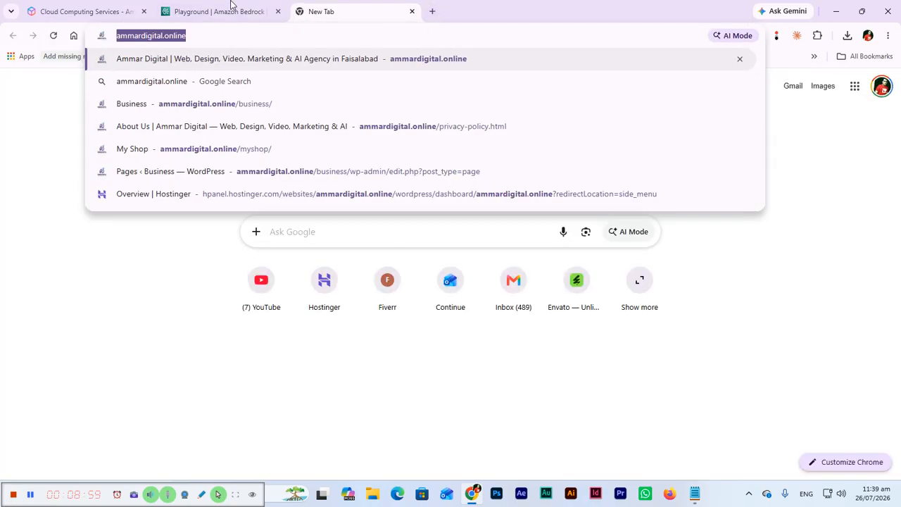
click(232, 10)
click(310, 246)
key(ctrl+v)
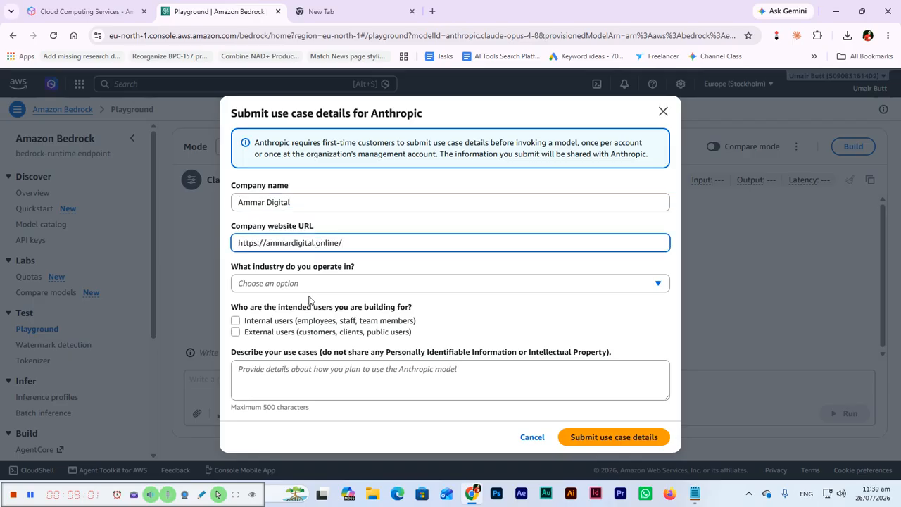
- Set the industry to Education and mark internal users as the intended audience
click(326, 285)
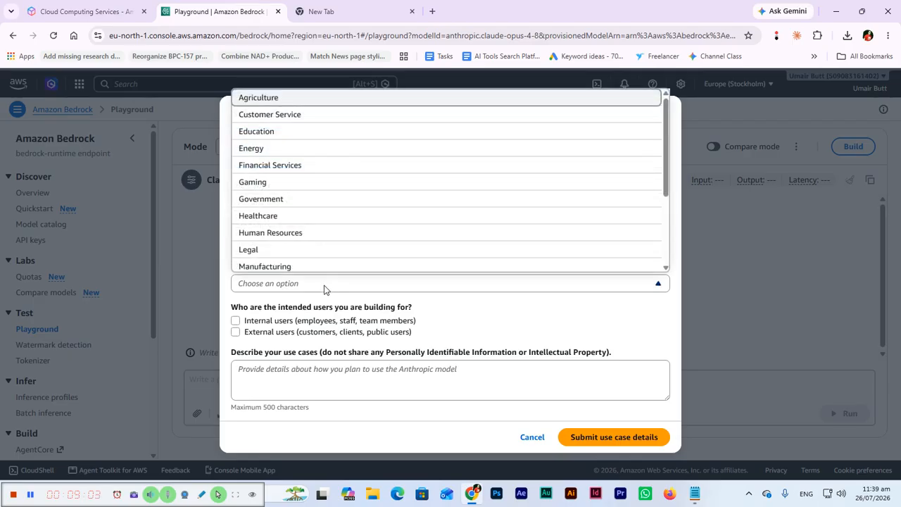
click(325, 286)
click(326, 286)
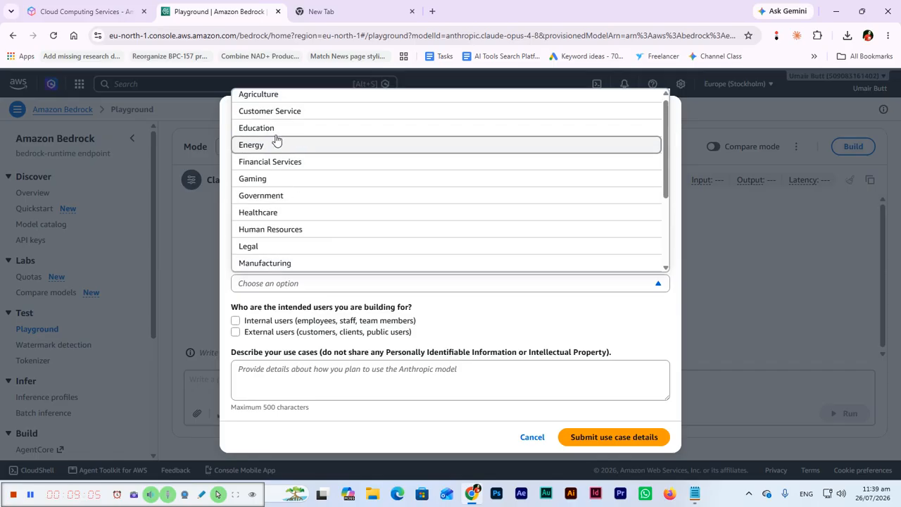
scroll(297, 169, down, 3)
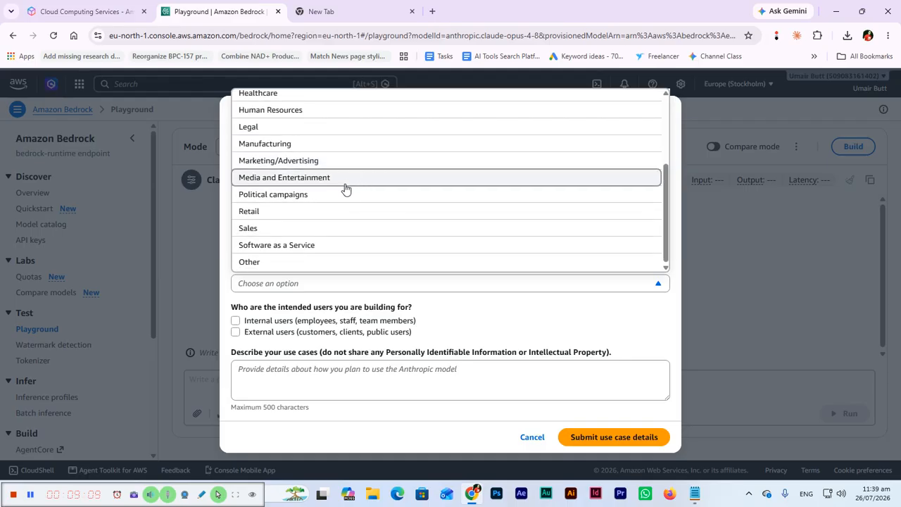
scroll(316, 176, up, 3)
click(289, 131)
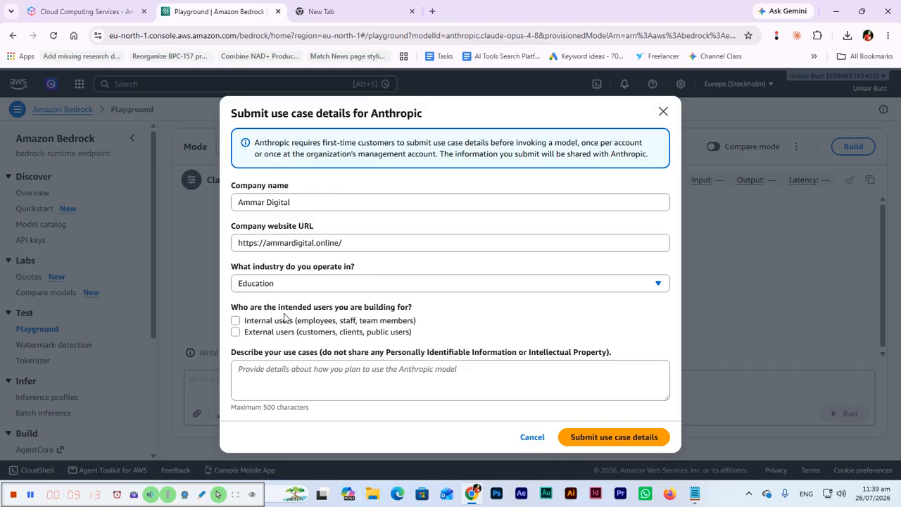
click(237, 322)
- Describe the use case as creating projects for students and submit the details
click(391, 390)
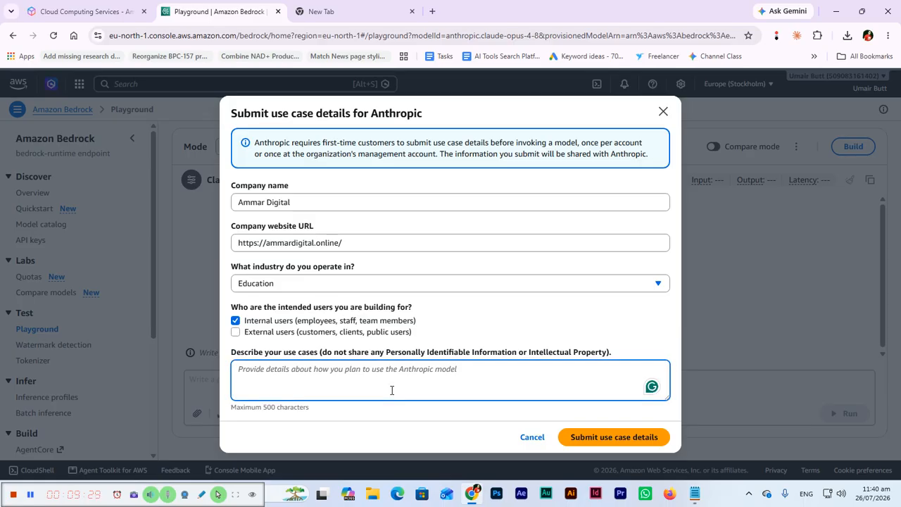
text(I will help)
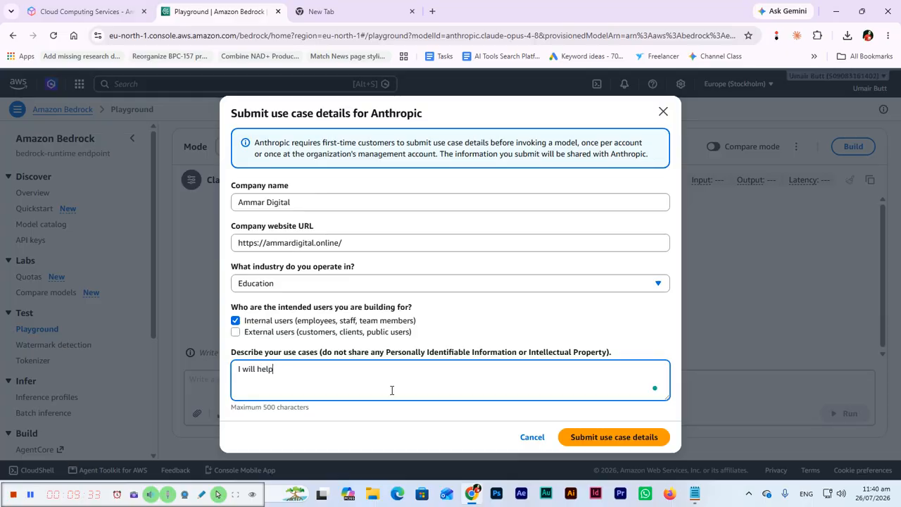
text( my students by creating some professional projects using Claude)
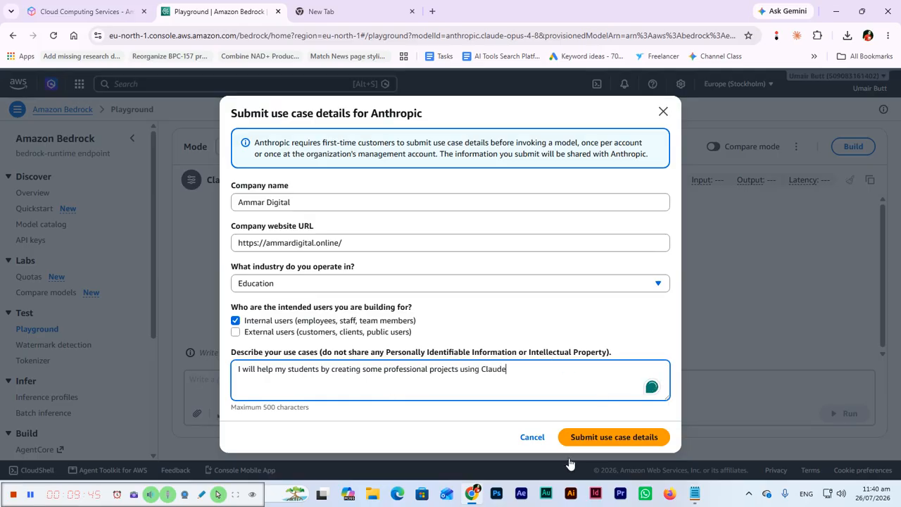
click(603, 437)
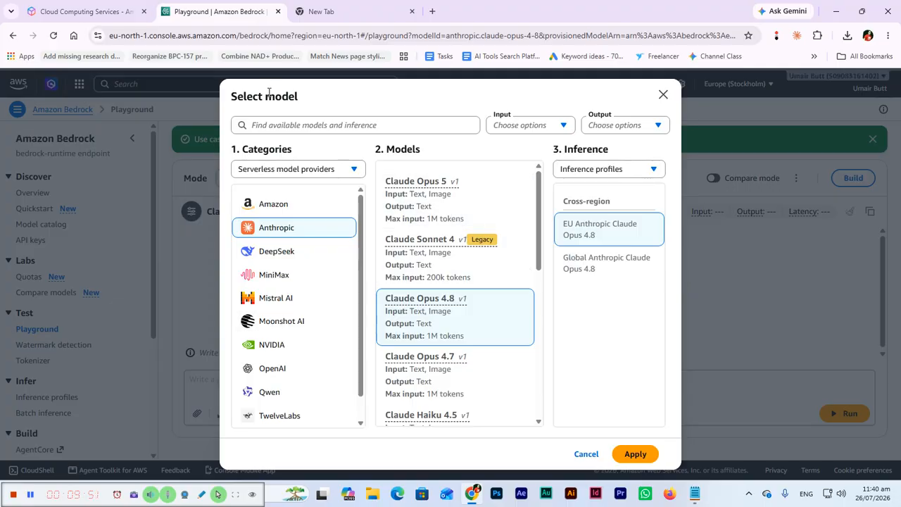
- Choose the Global Anthropic Claude Opus 4.8 inference profile with Text modality and apply it
scroll(289, 348, down, 1)
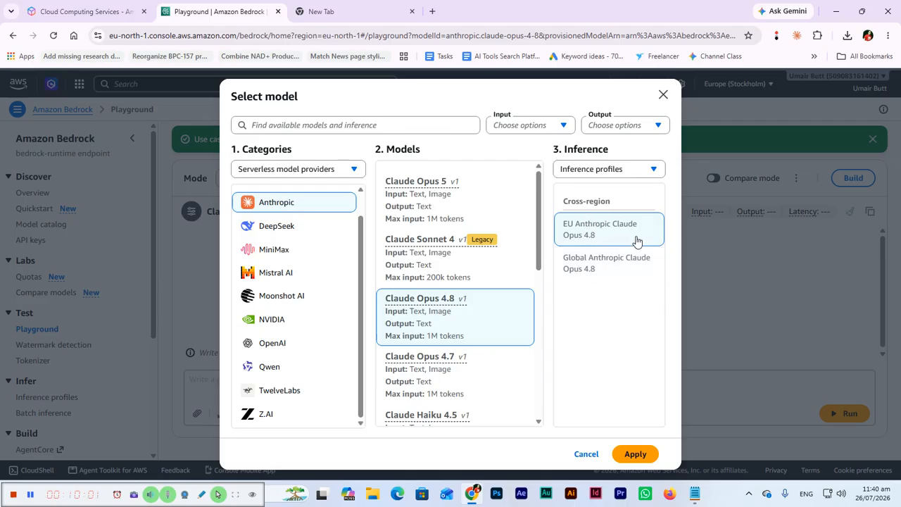
click(611, 271)
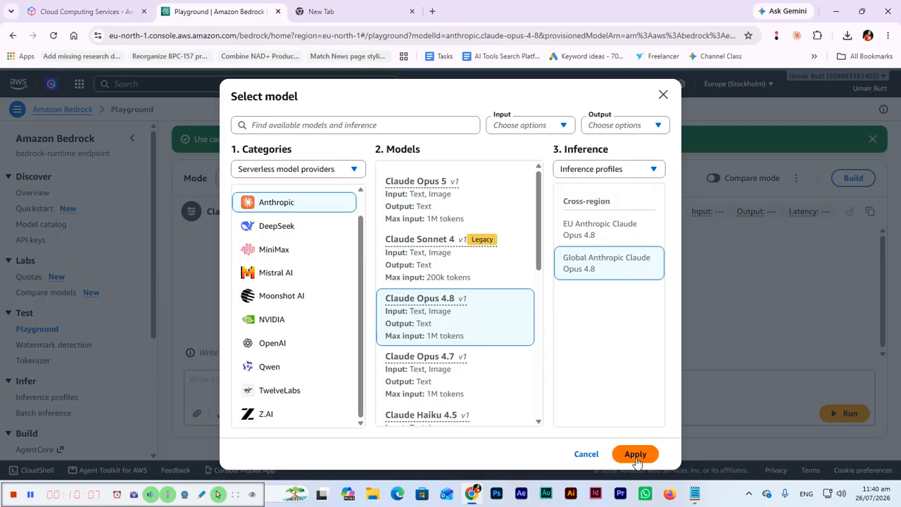
click(530, 131)
click(521, 148)
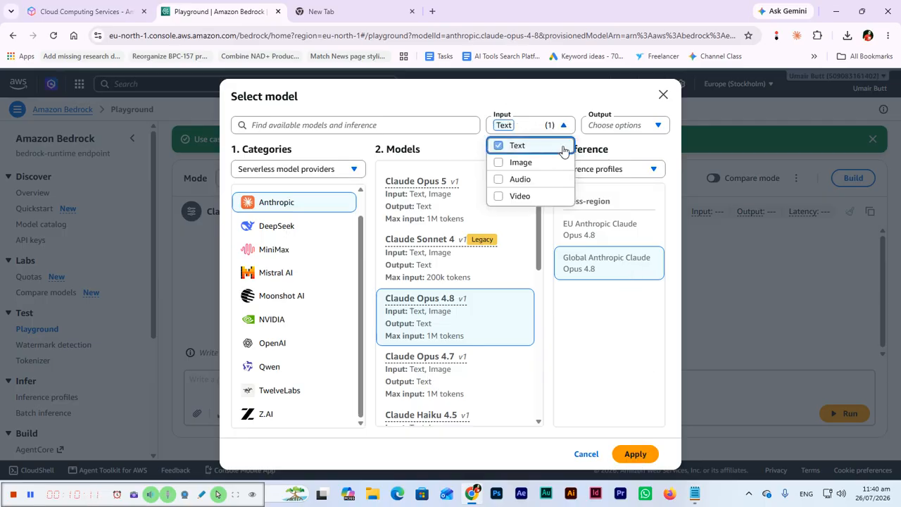
click(627, 127)
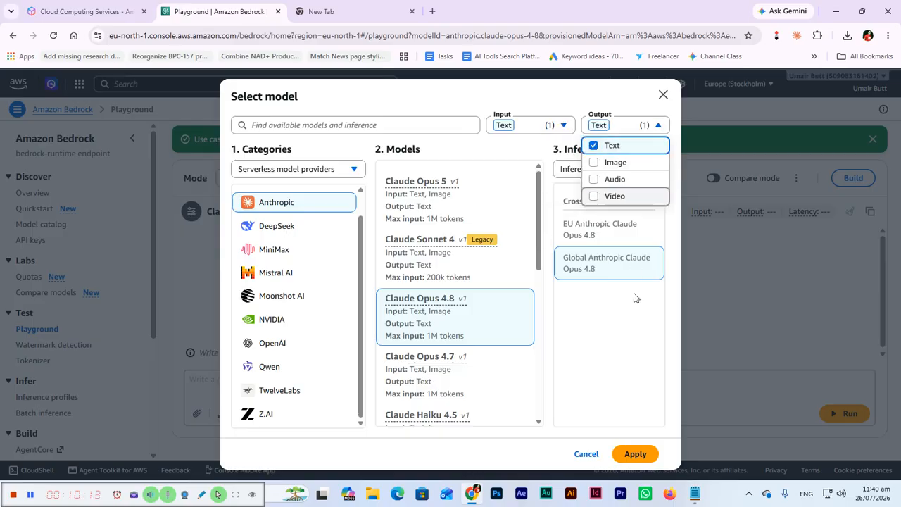
click(636, 454)
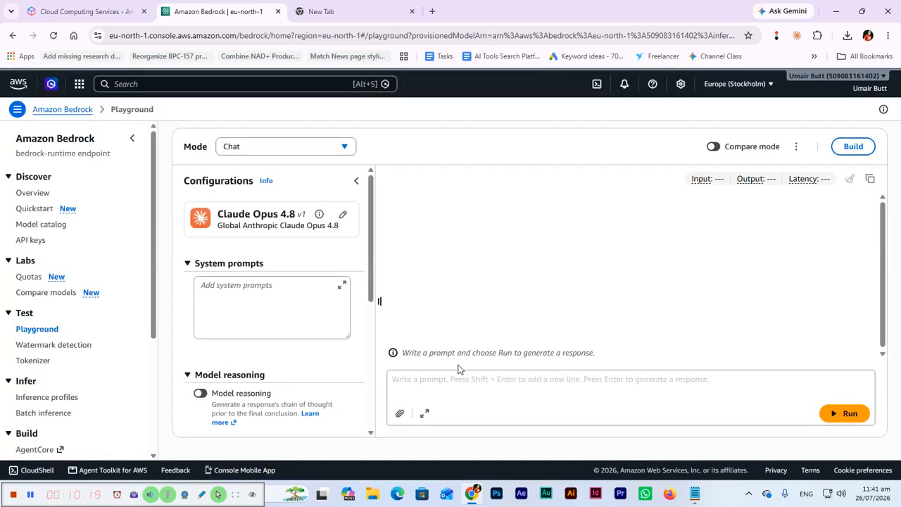
click(562, 382)
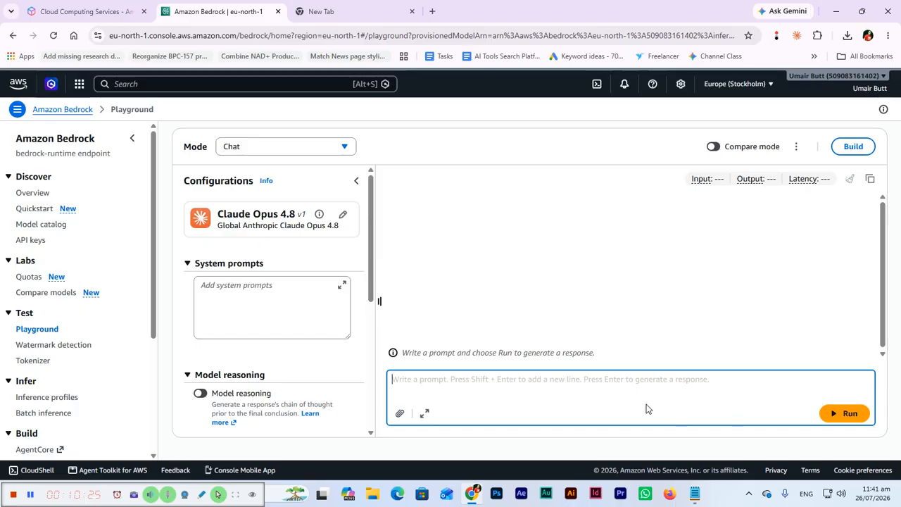
click(862, 78)
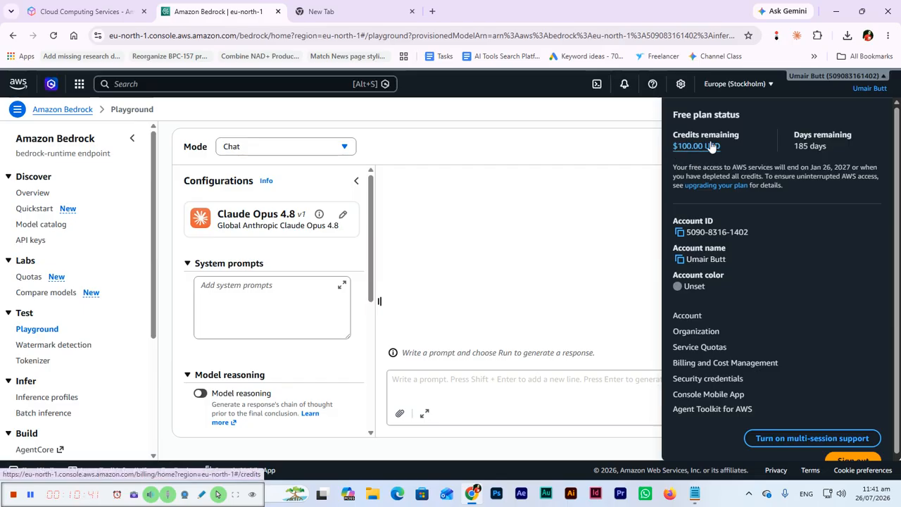
click(642, 143)
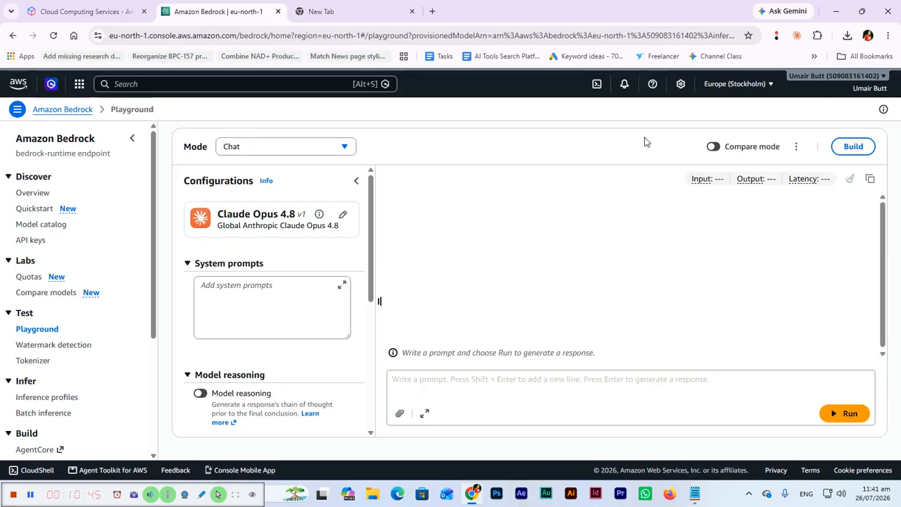